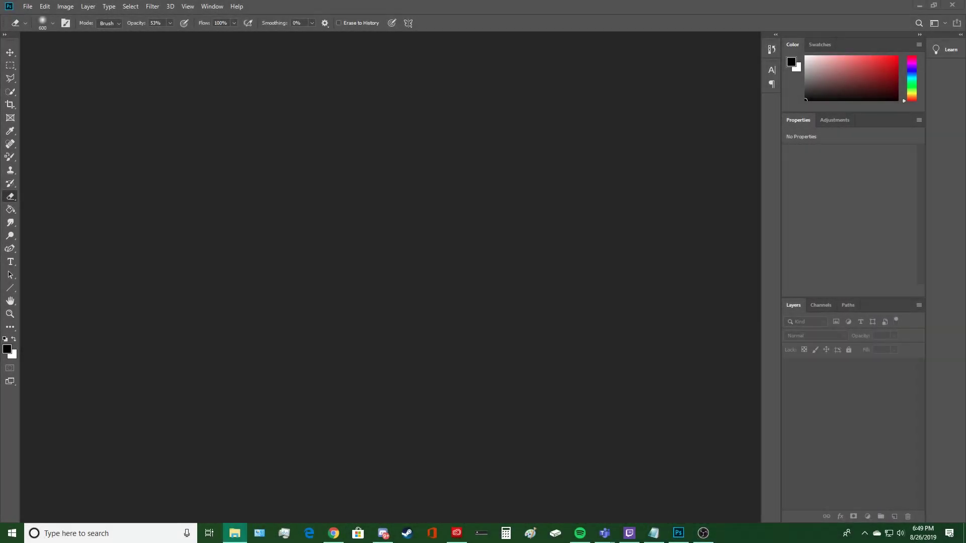
- Open the Rise of Skywalker poster and unlock its Background layer as Layer 0
left_click_drag(292, 320, 344, 366)
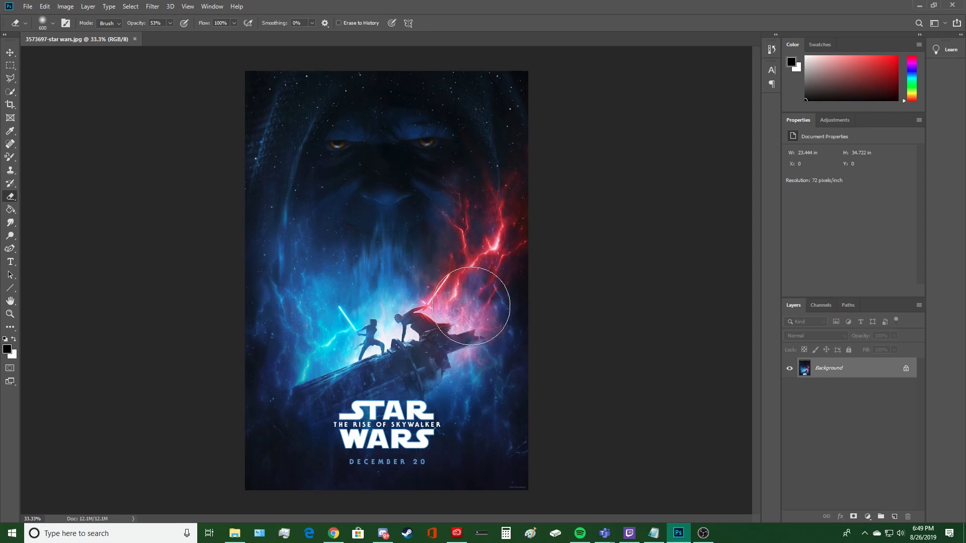
left_click(10, 52)
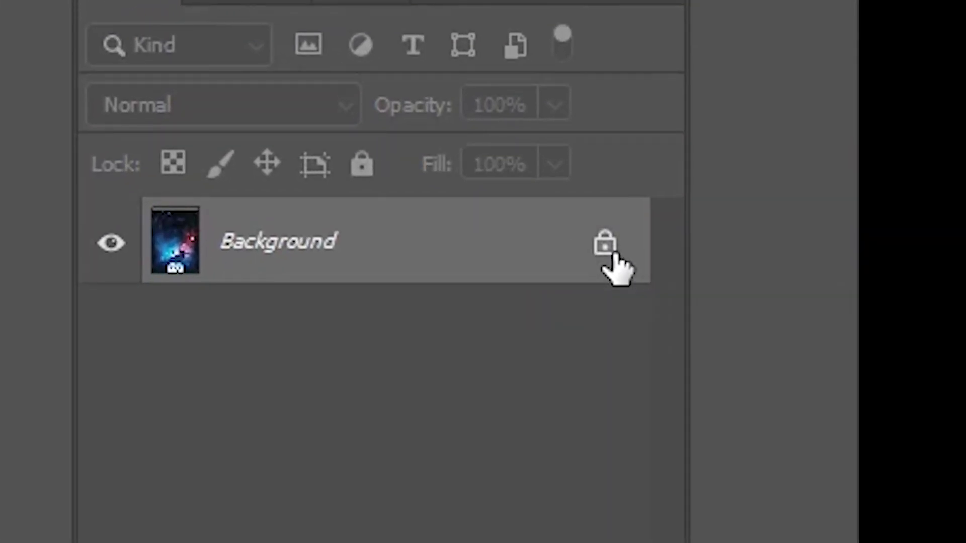
left_click(606, 245)
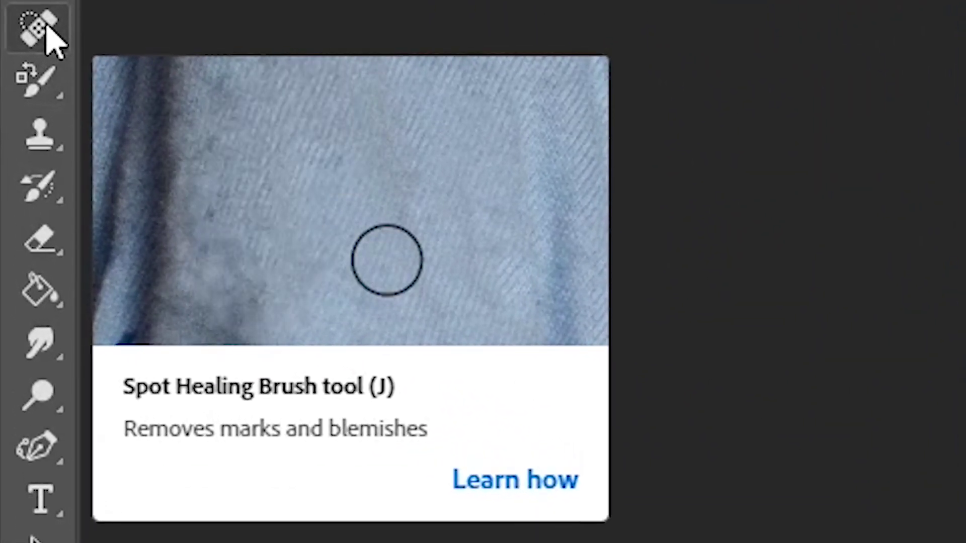
- Paint a 100 px Spot Healing stroke down the left edge of the hood
left_click(48, 28)
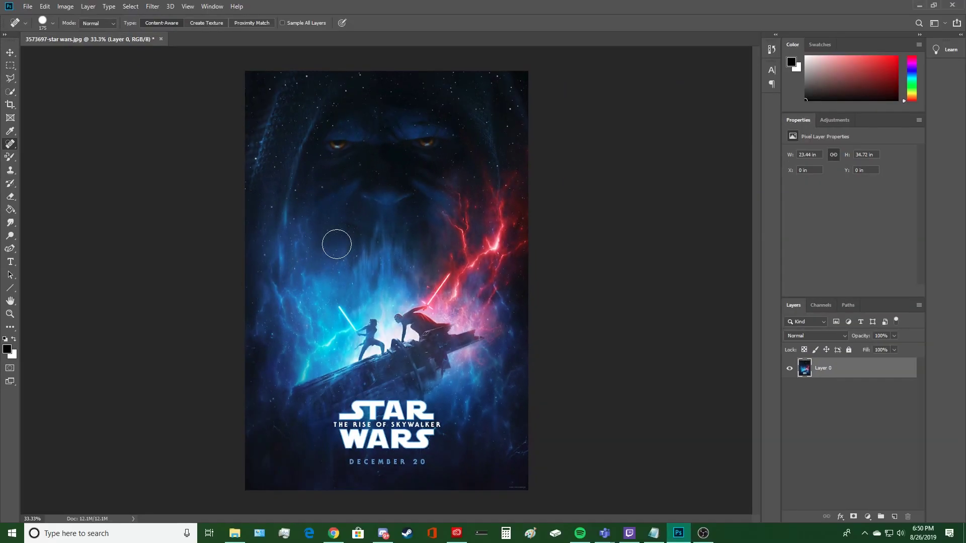
key("bracketleft")
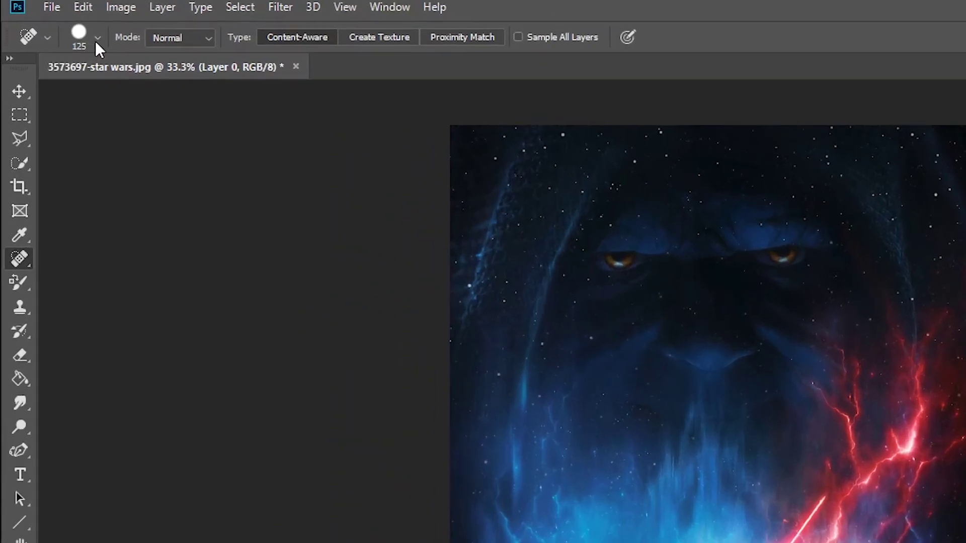
left_click(52, 23)
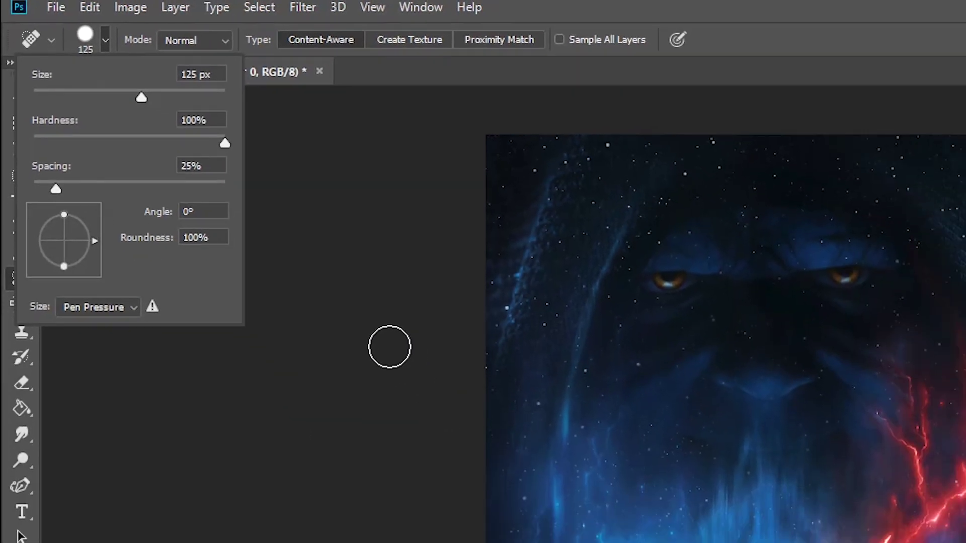
key("Escape")
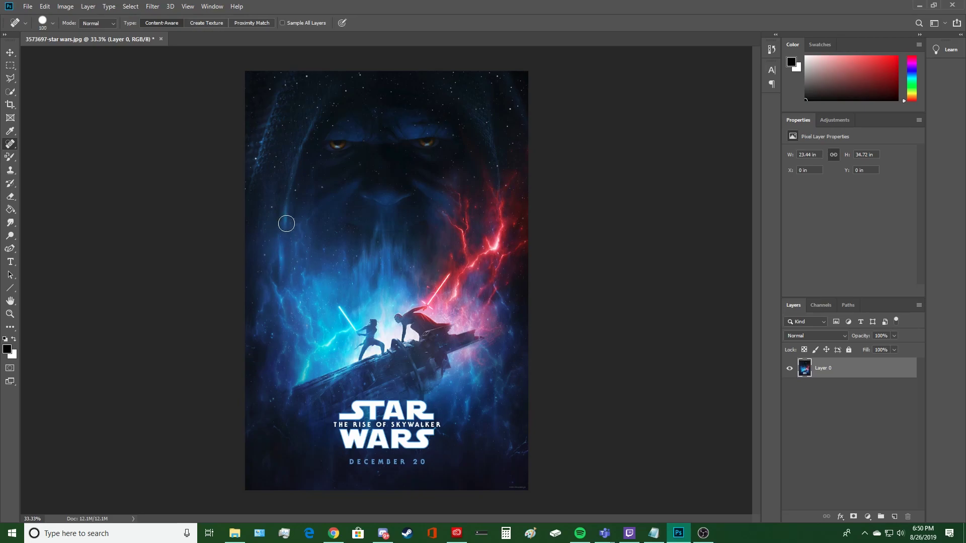
left_click_drag(286, 223, 316, 117)
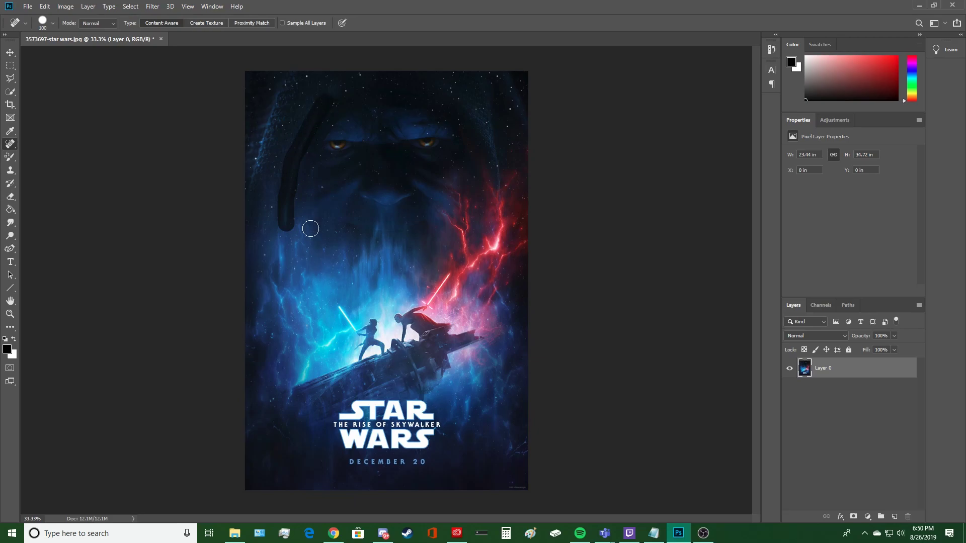
- With a 250 px healing brush, erase the hood outline, glowing left eye and right face
key("bracketright")
key("bracketright")
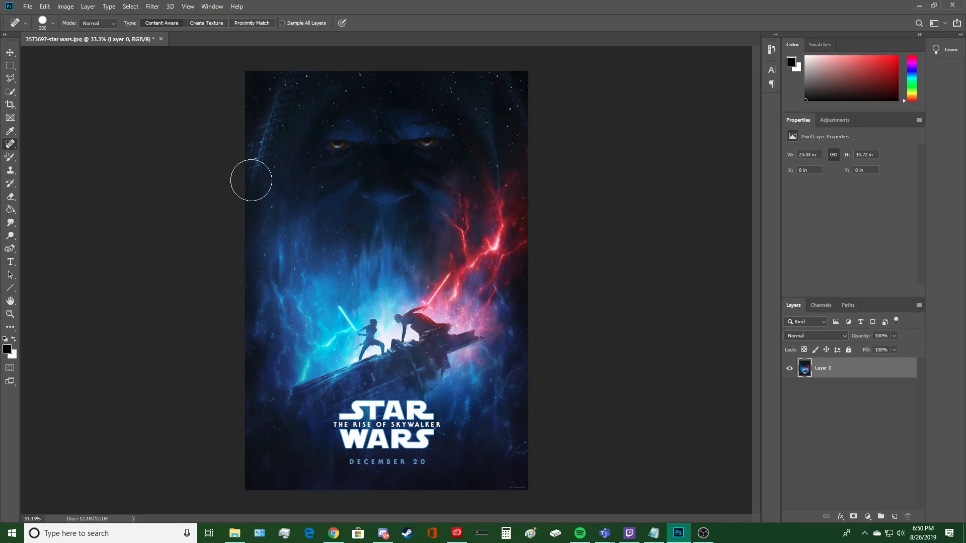
mouse_move(251, 180)
left_mouse_down()
mouse_move(252, 149)
mouse_move(289, 80)
mouse_move(310, 147)
left_mouse_up()
mouse_move(308, 99)
left_mouse_down()
mouse_move(267, 201)
mouse_move(274, 231)
left_mouse_up()
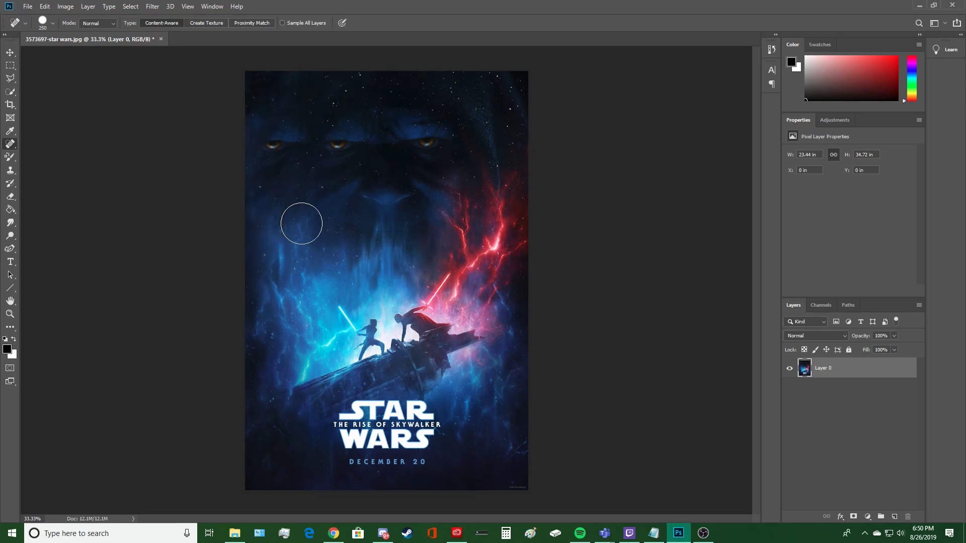
mouse_move(261, 166)
left_mouse_down()
mouse_move(279, 117)
mouse_move(285, 140)
mouse_move(259, 147)
mouse_move(279, 146)
mouse_move(250, 121)
left_mouse_up()
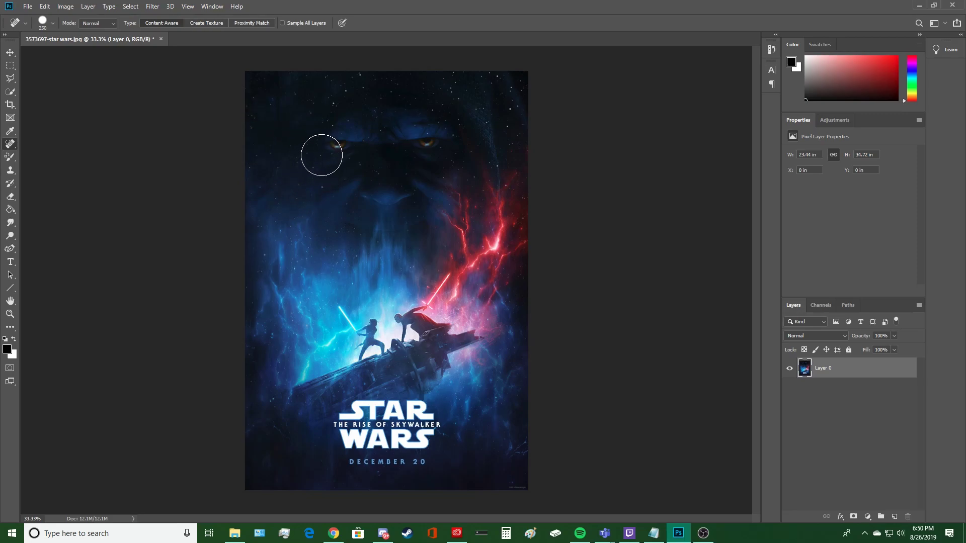
mouse_move(334, 146)
left_mouse_down()
mouse_move(347, 146)
mouse_move(330, 159)
mouse_move(350, 116)
mouse_move(431, 123)
mouse_move(433, 114)
mouse_move(418, 120)
mouse_move(412, 111)
left_mouse_up()
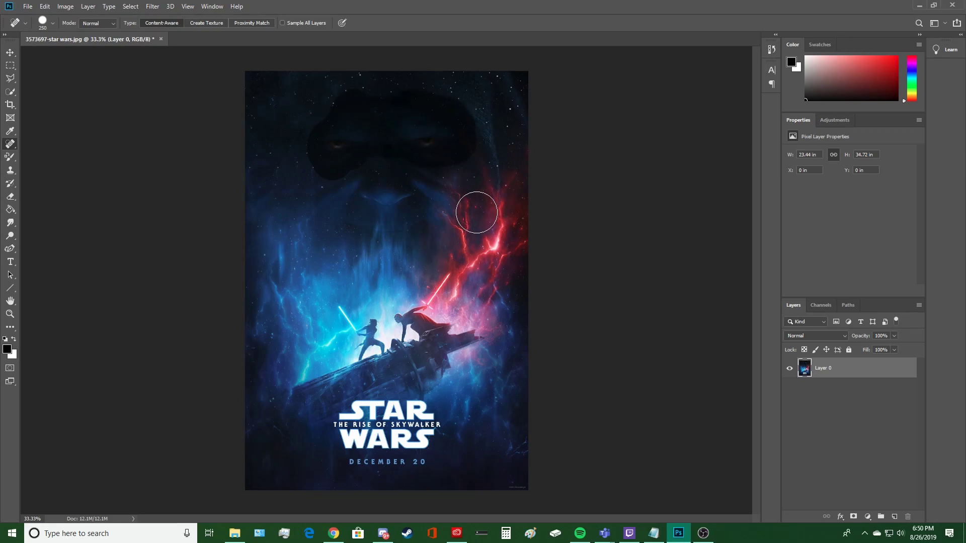
left_click_drag(455, 146, 450, 119)
- Heal the hood edge, bluish streak, remaining face, dark band and mid-sky blotch using 175–400 px brushes
key("bracketleft")
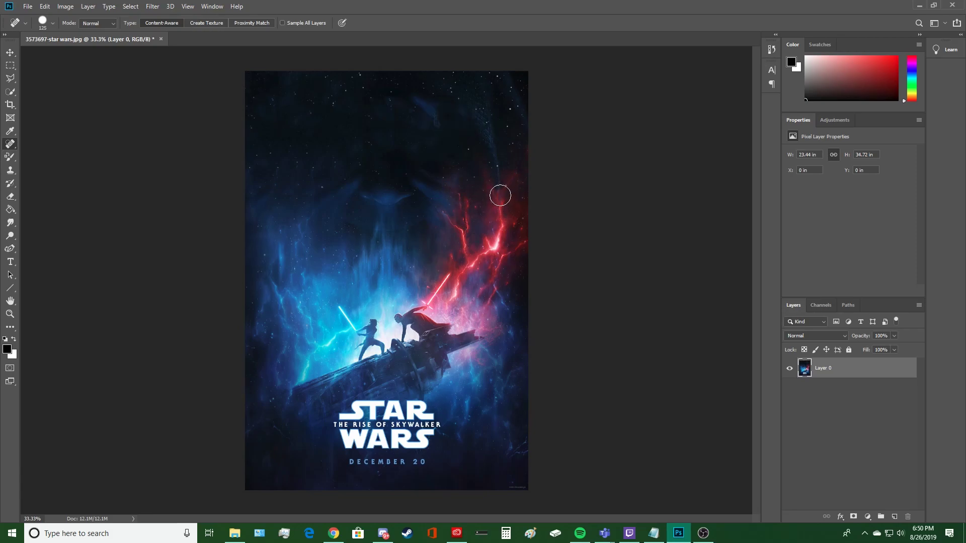
left_click_drag(500, 195, 491, 141)
key("bracketright")
key("bracketright")
mouse_move(438, 80)
left_mouse_down()
mouse_move(418, 119)
mouse_move(412, 101)
mouse_move(448, 129)
left_mouse_up()
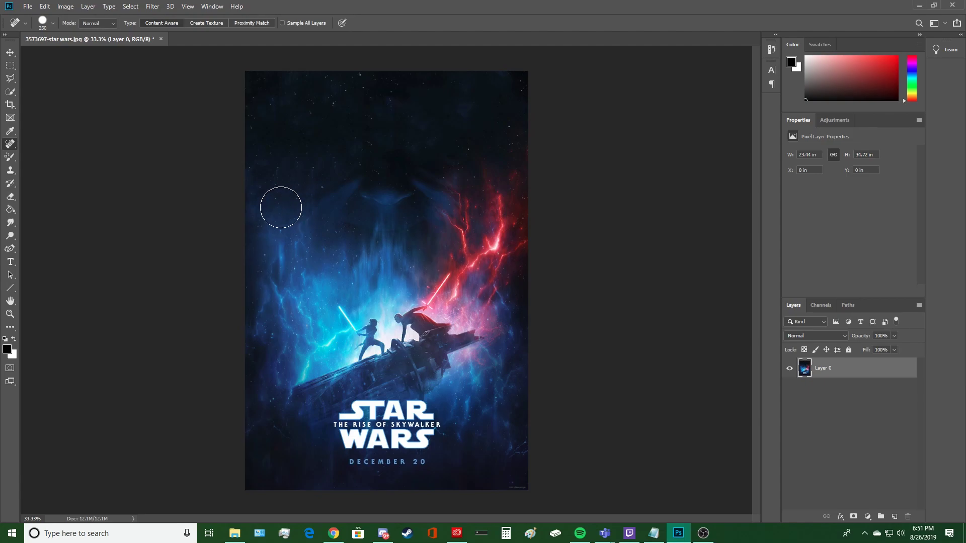
key("bracketright")
key("bracketright")
mouse_move(319, 206)
left_mouse_down()
mouse_move(407, 188)
mouse_move(450, 203)
mouse_move(449, 177)
mouse_move(431, 226)
left_mouse_up()
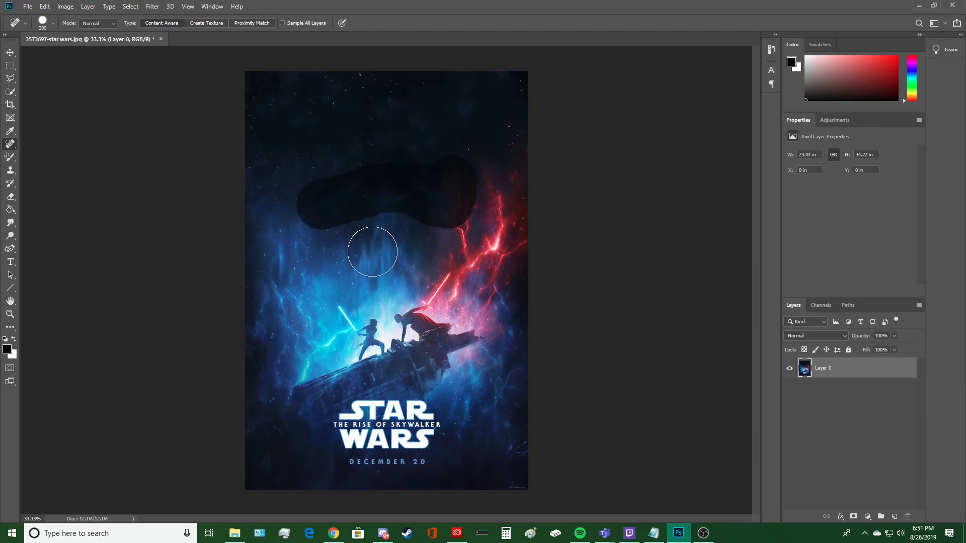
key("bracketleft")
key("bracketleft")
key("bracketleft")
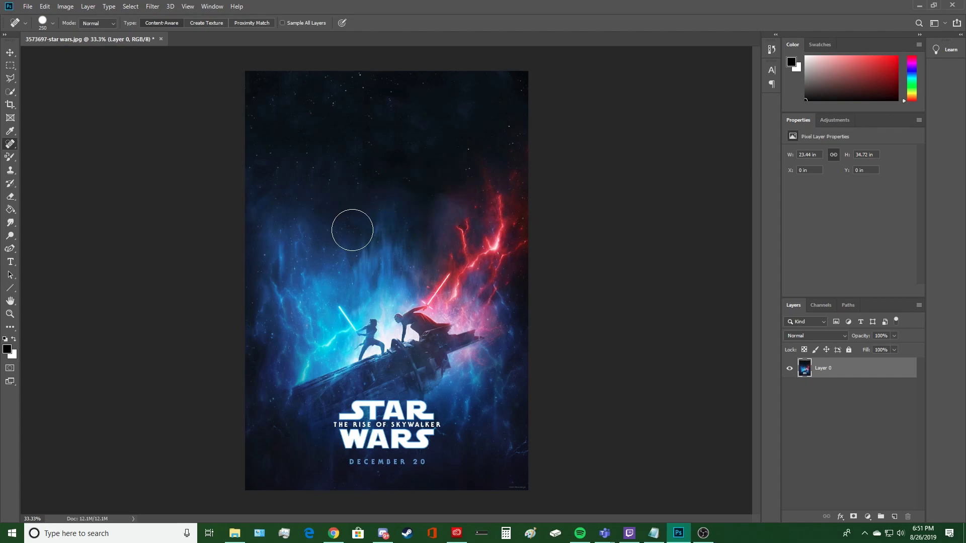
left_click_drag(351, 231, 427, 222)
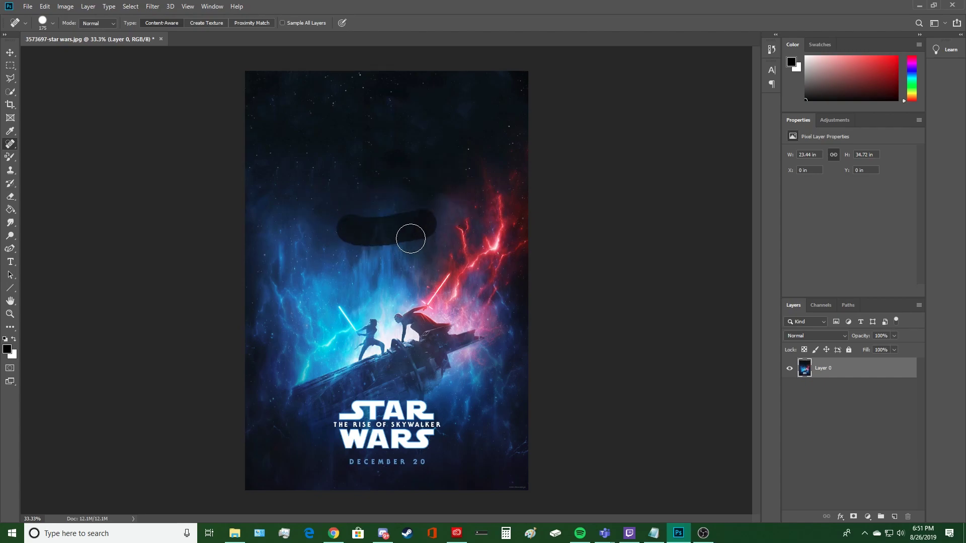
key("bracketright")
key("bracketright")
key("bracketright")
key("bracketright")
left_click(388, 211)
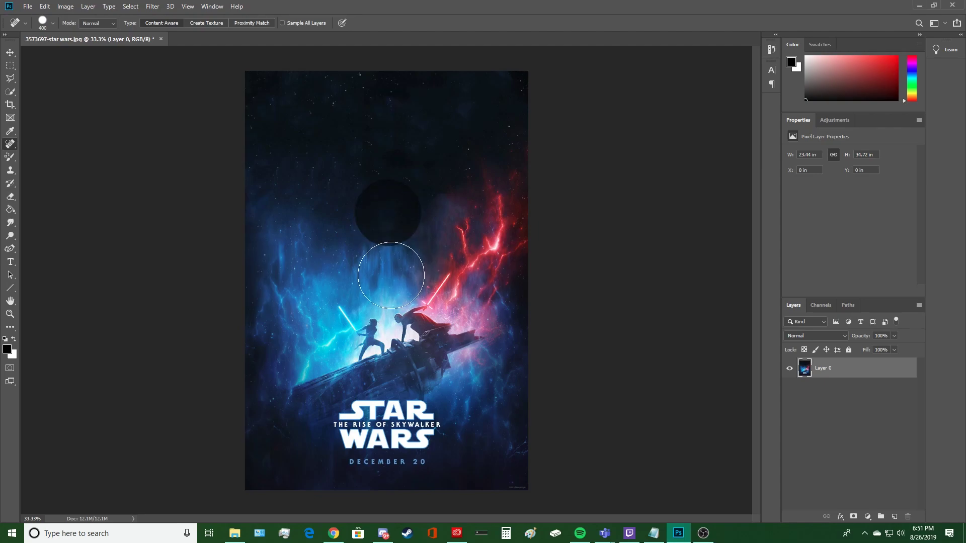
key("bracketleft")
key("bracketleft")
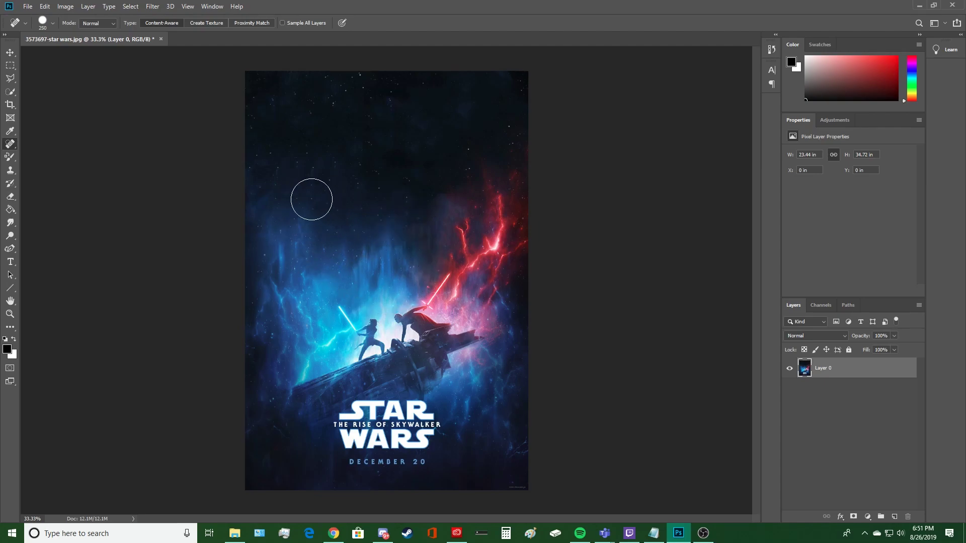
- With a 200 px brush, spot-heal five leftover spots across the upper sky
key("bracketleft")
left_click(333, 182)
left_click(313, 169)
left_click(409, 182)
left_click(420, 125)
left_click(461, 110)
- Smooth the upper-sky streak and heal the remaining spots with 175–300 px brushes
key("bracketright")
key("bracketright")
left_click_drag(280, 147, 334, 147)
left_click(393, 101)
key("bracketleft")
key("bracketleft")
key("bracketleft")
key("bracketright")
key("bracketright")
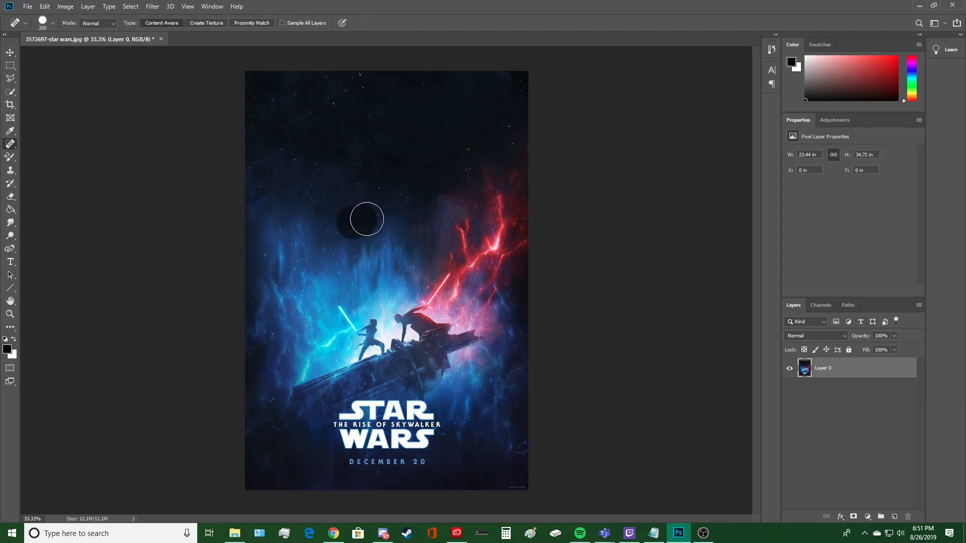
left_click(365, 218)
- Heal one more patch, clone Alt-sampled stars over a dark patch, then deselect Layer 0
left_click(324, 201)
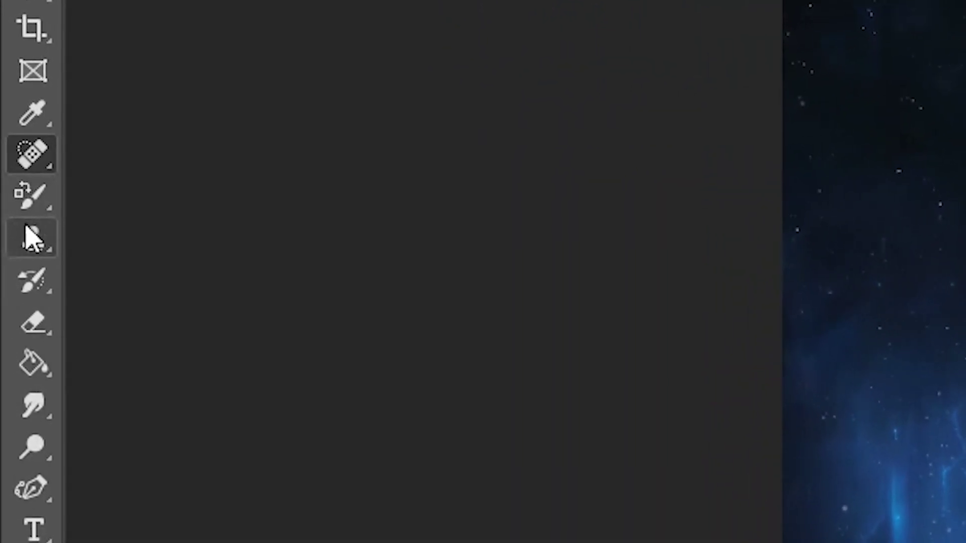
right_click(15, 187)
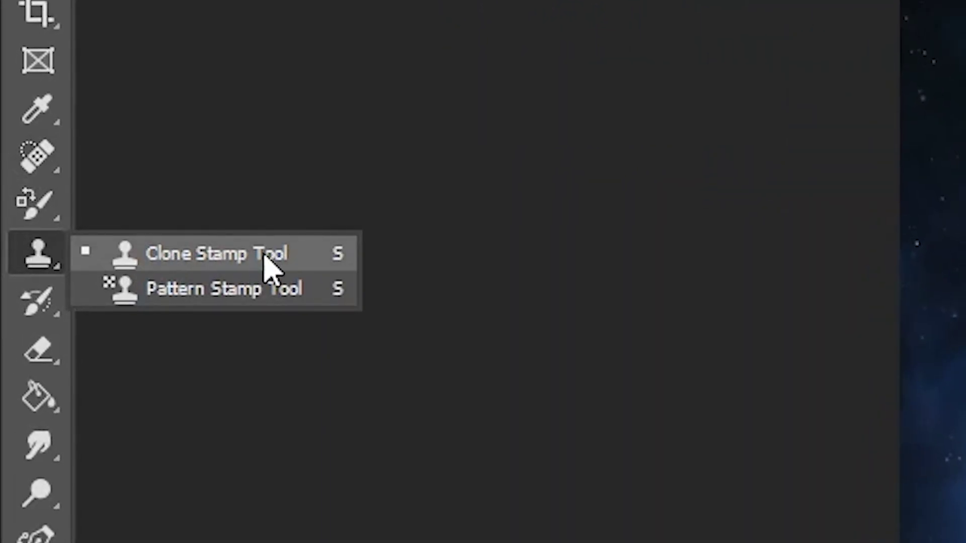
left_click(226, 257)
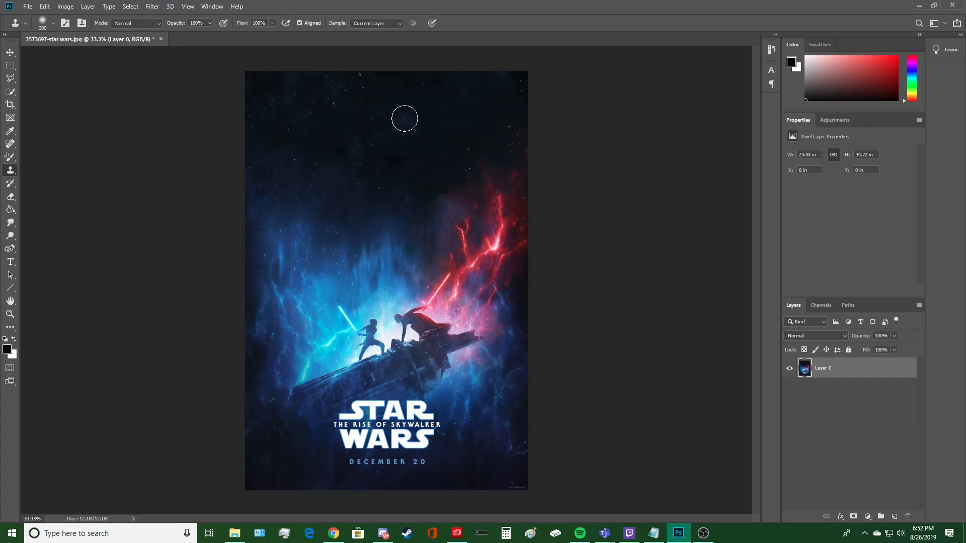
left_click(449, 117)
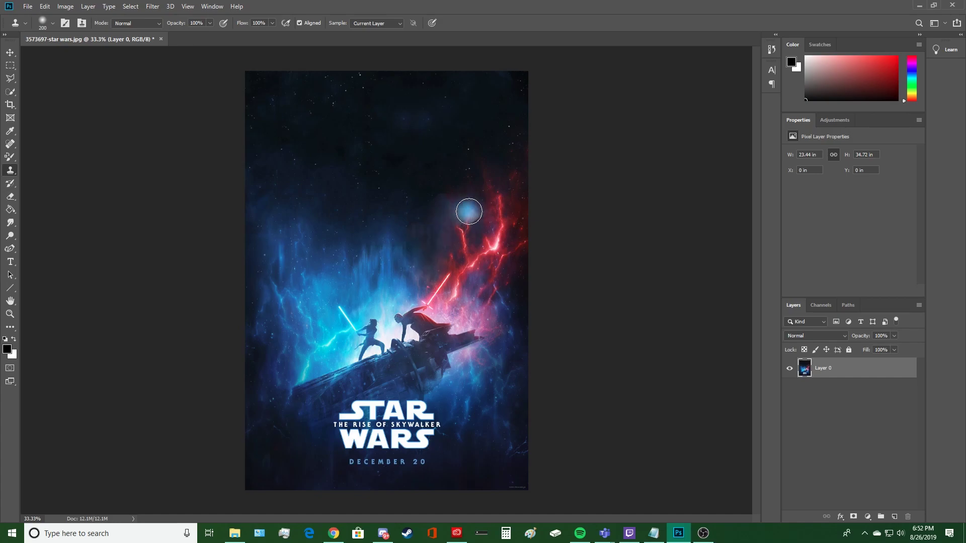
key("alt")
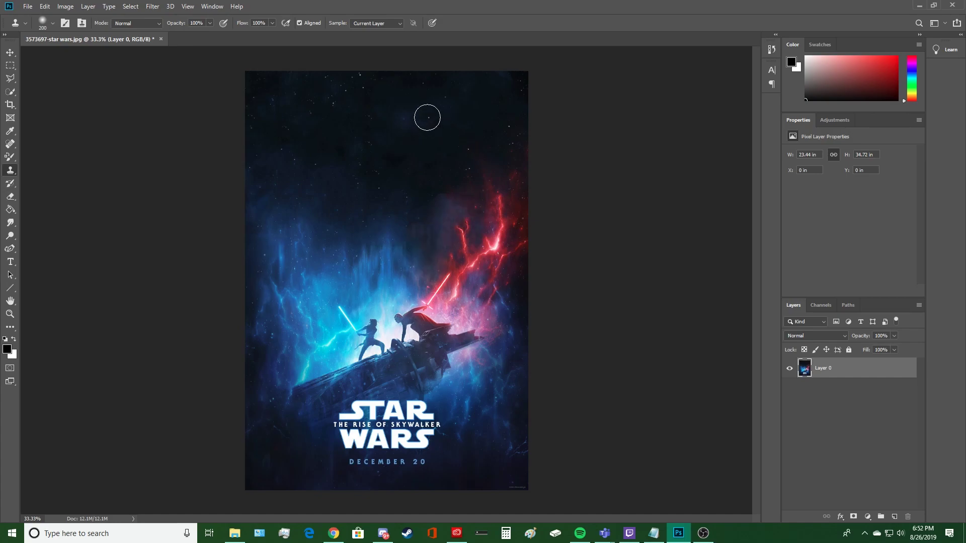
key("alt")
left_click(861, 422)
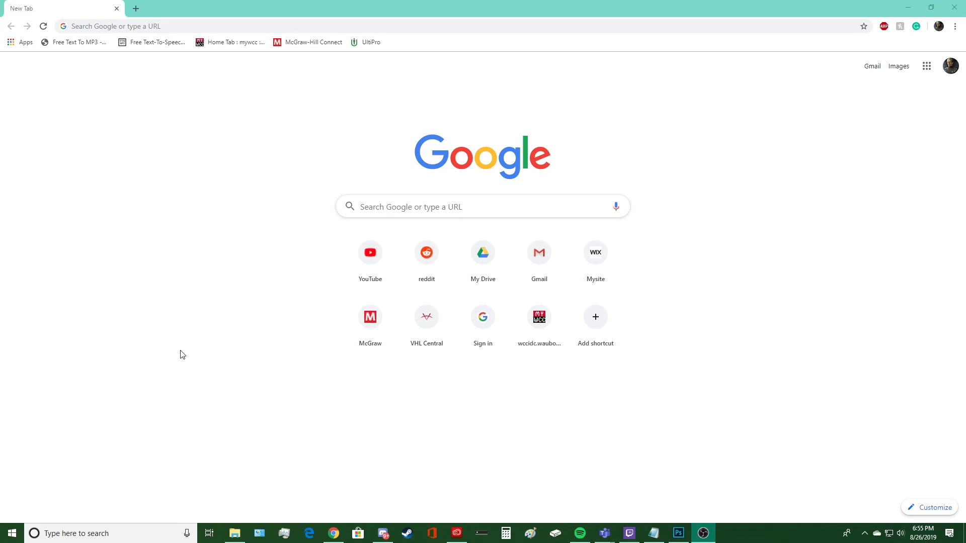
- Search Google for 'Gonk Droid' and show the image results
left_click(379, 213)
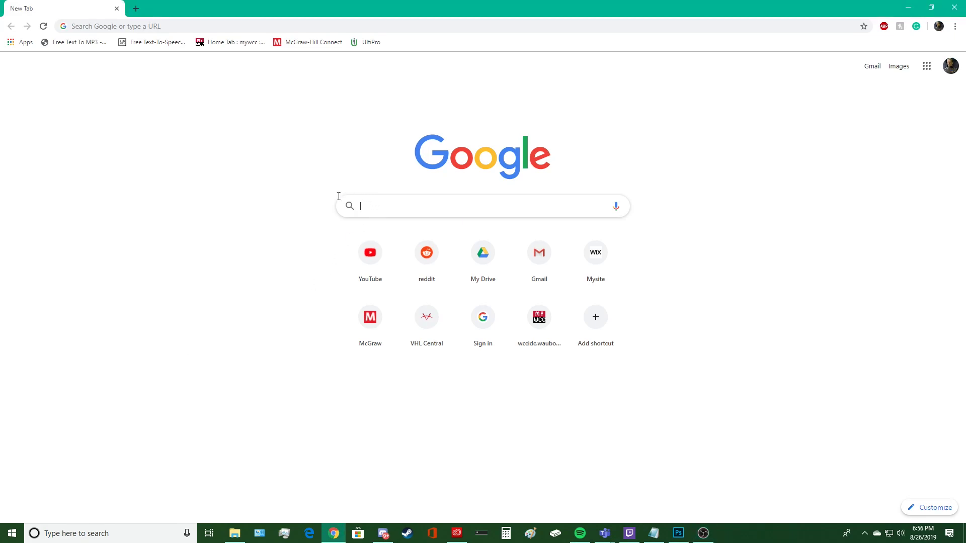
type("Gonk Droid")
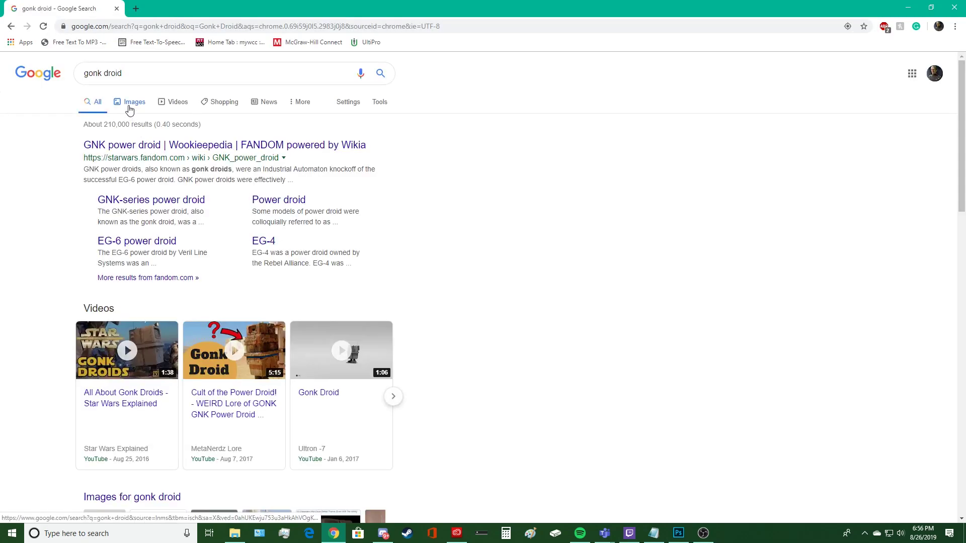
left_click(132, 102)
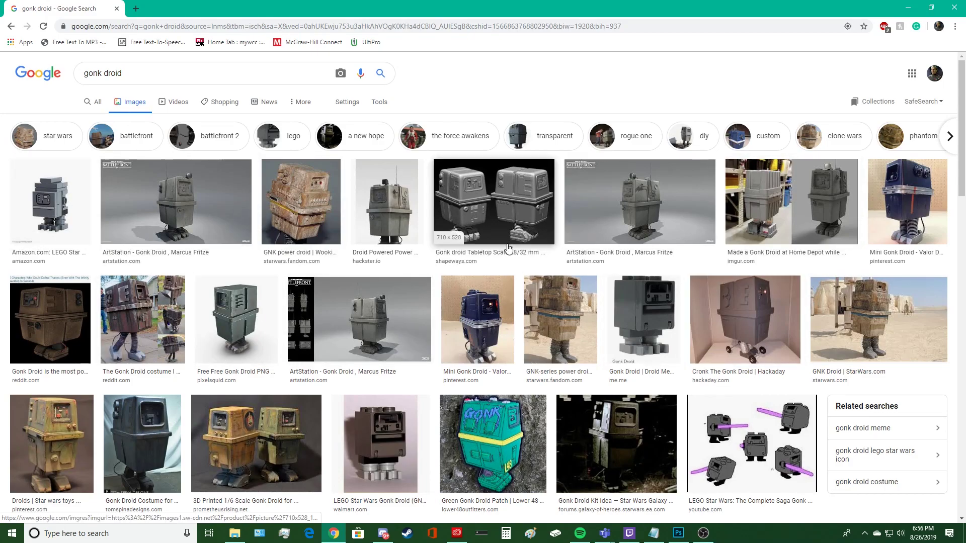
- Filter the image results to sizes larger than 2 MP and browse them
left_click(382, 104)
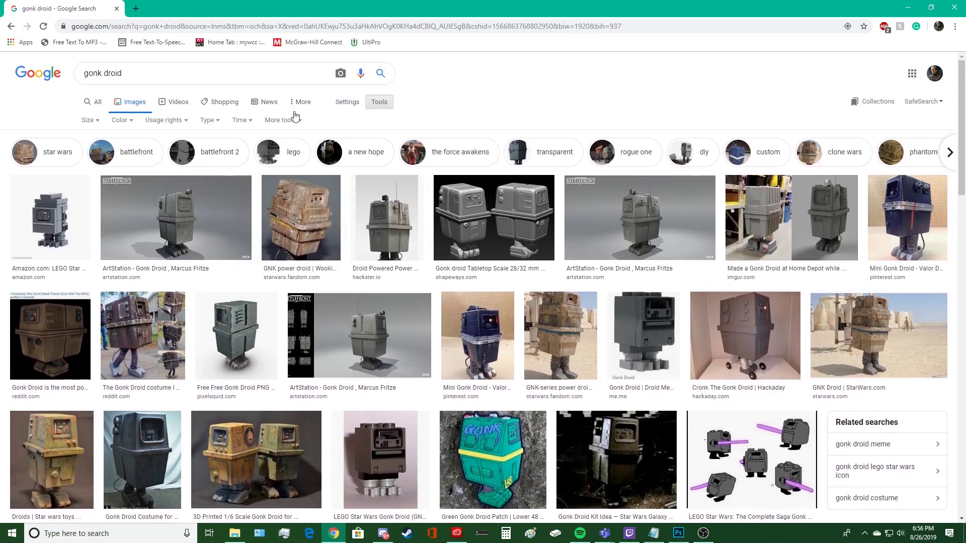
left_click(87, 121)
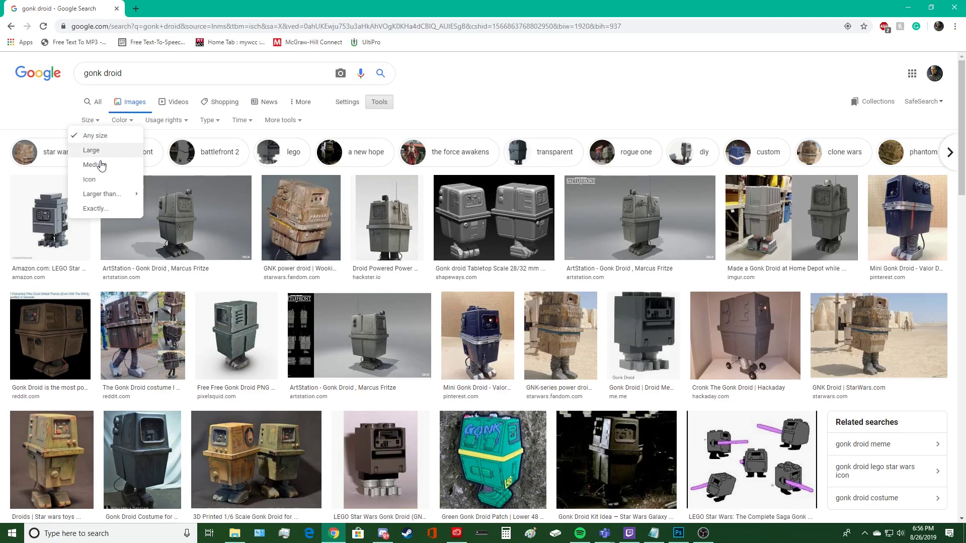
mouse_move(111, 193)
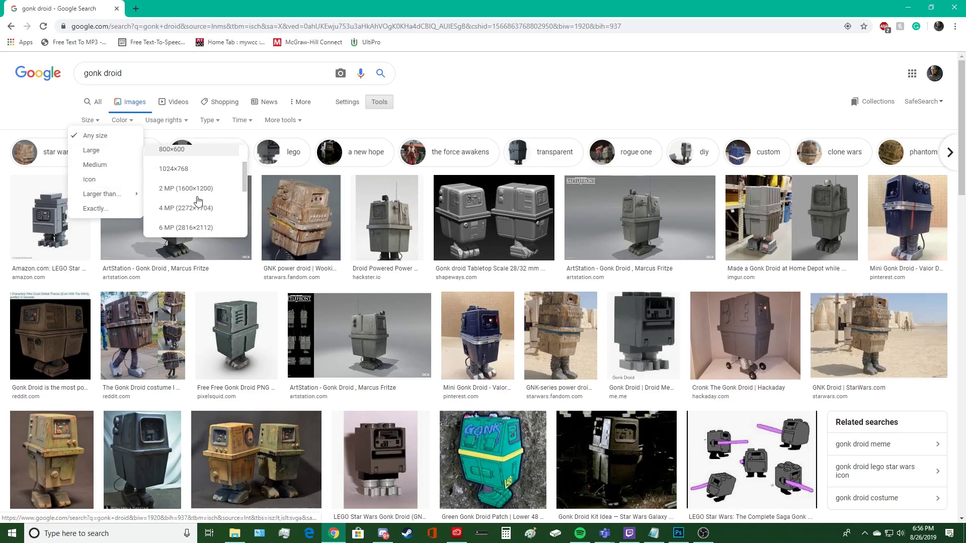
scroll(199, 200, "down", 1)
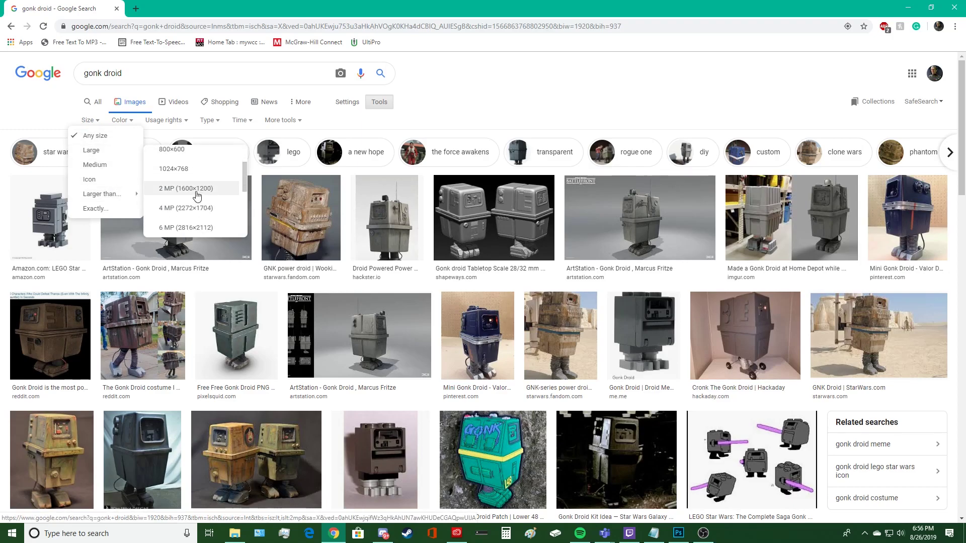
left_click(191, 195)
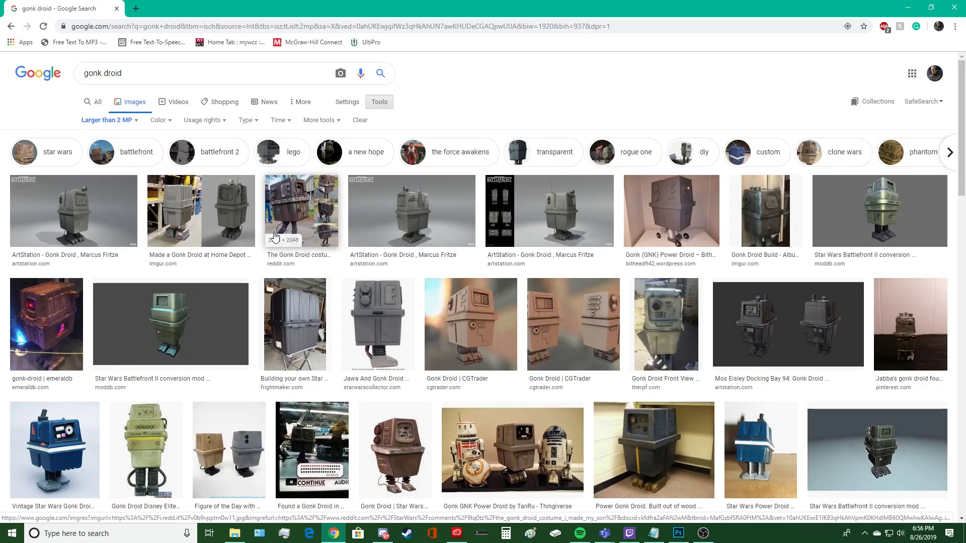
scroll(446, 230, "down", 4)
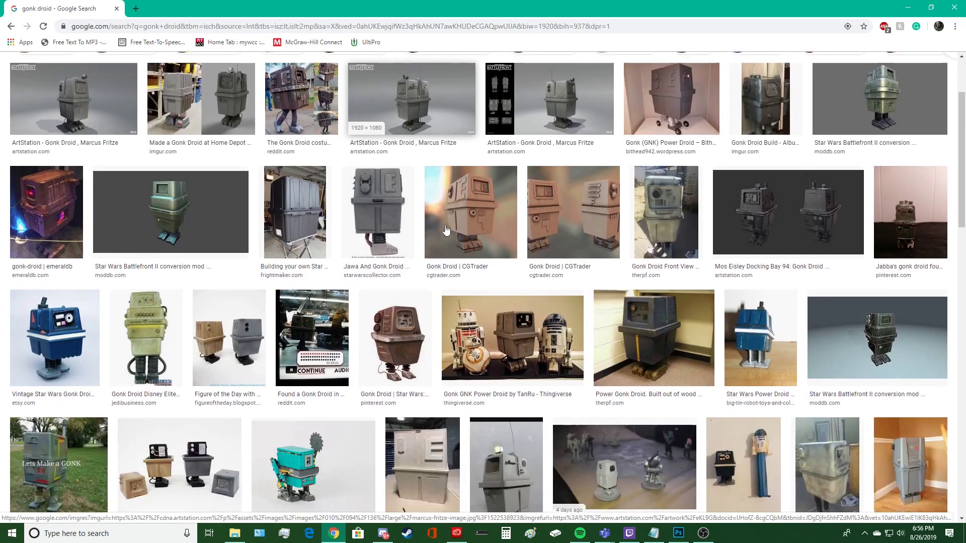
scroll(445, 230, "down", 4)
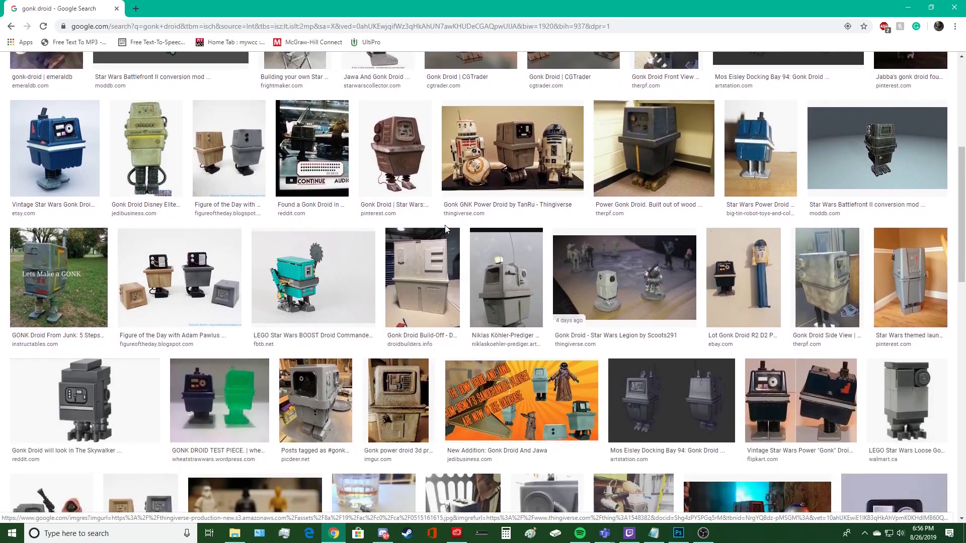
scroll(335, 324, "down", 3)
scroll(463, 315, "up", 10)
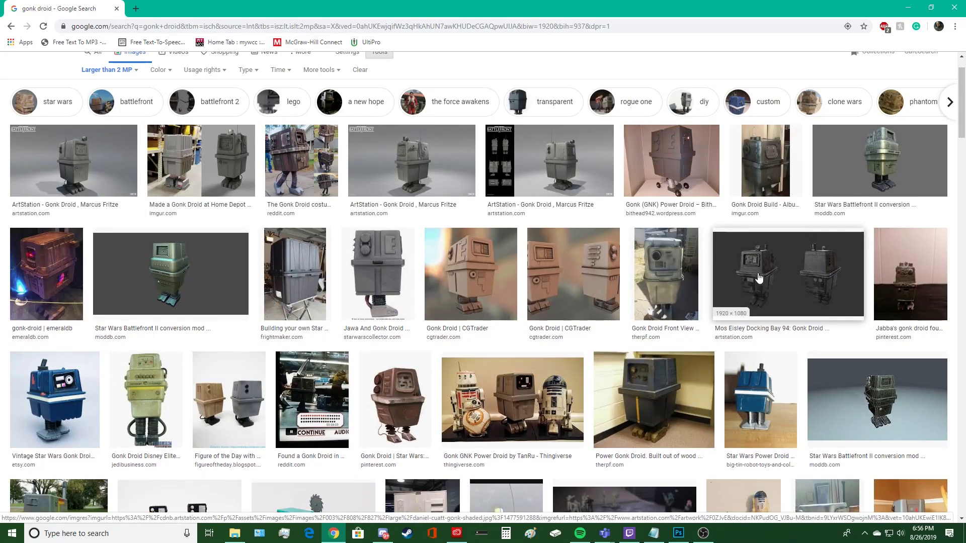
- Save the first droid image as Gonk Droid.jpg in the OneDrive Pictures folder
left_click(90, 166)
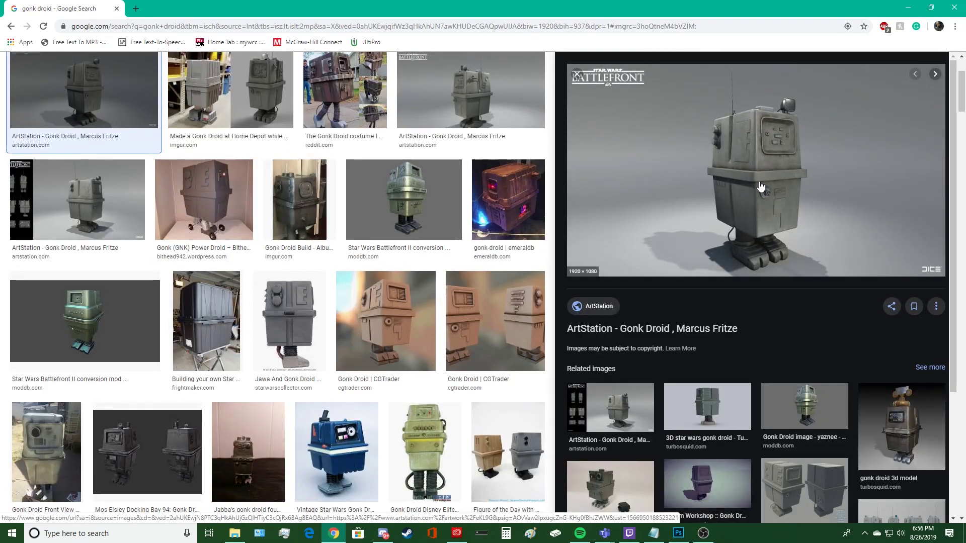
right_click(783, 184)
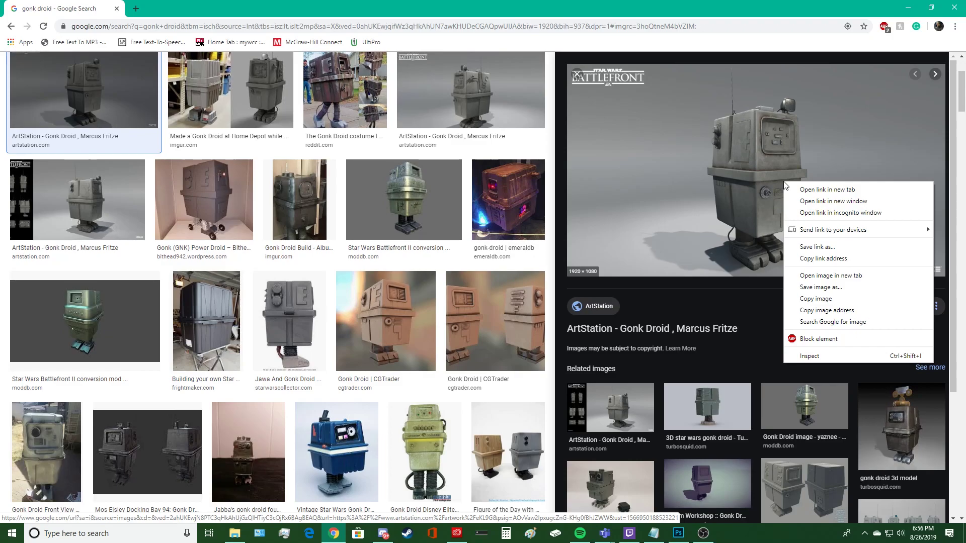
left_click(825, 288)
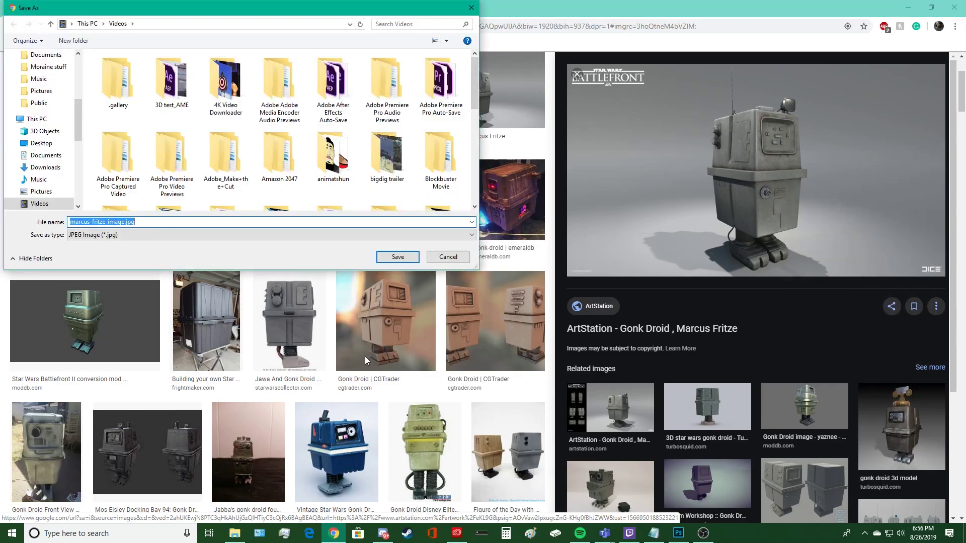
type("Gonk ")
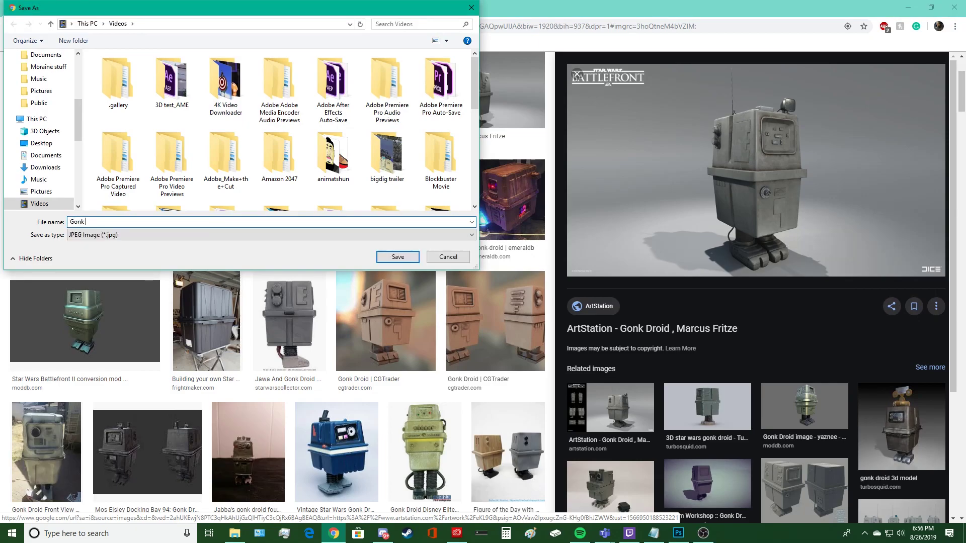
type("Droid")
left_click(42, 91)
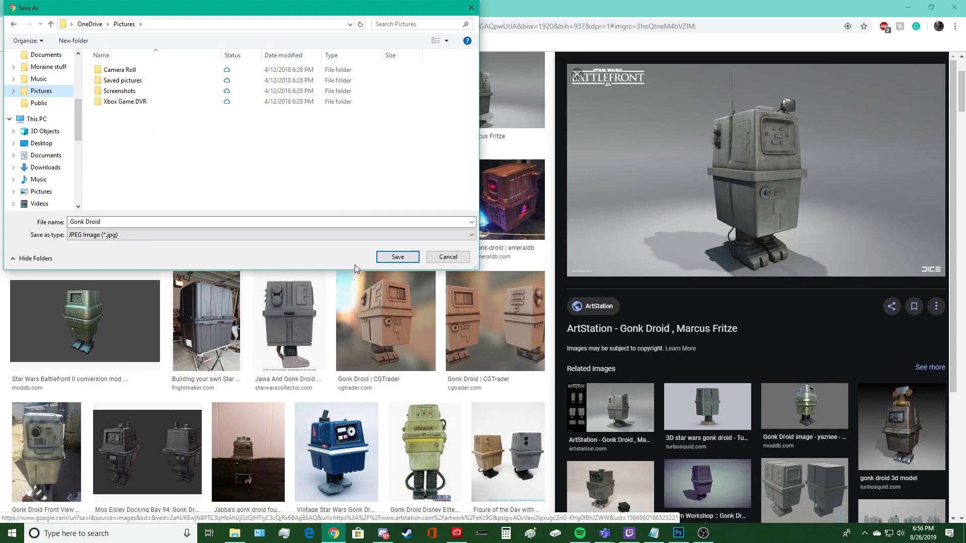
left_click(397, 257)
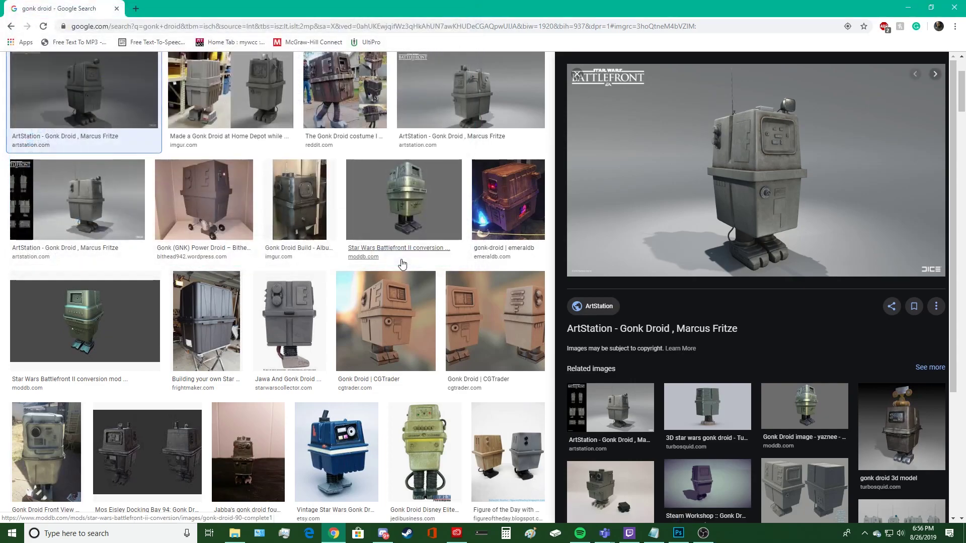
- Show the downloaded file in its folder and return to the poster in Photoshop
left_click(104, 511)
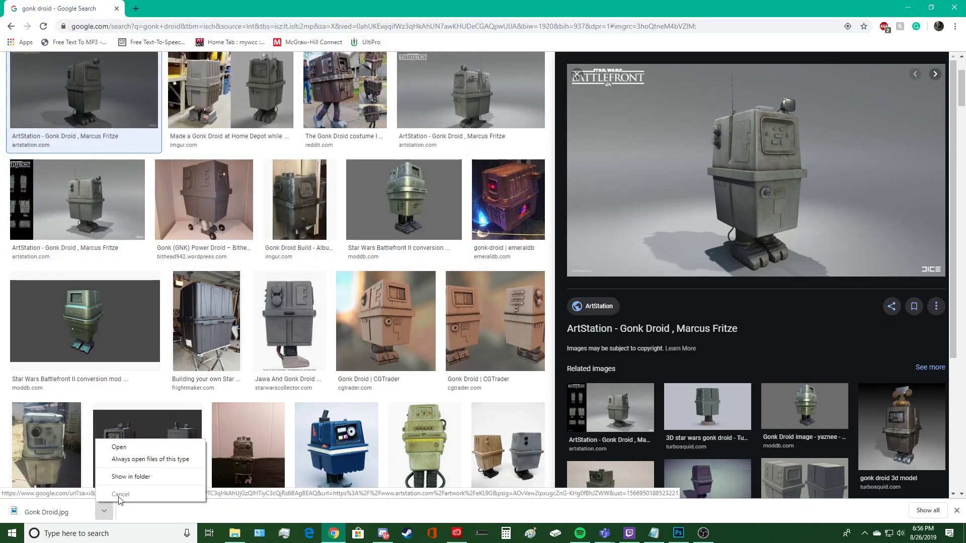
left_click(126, 480)
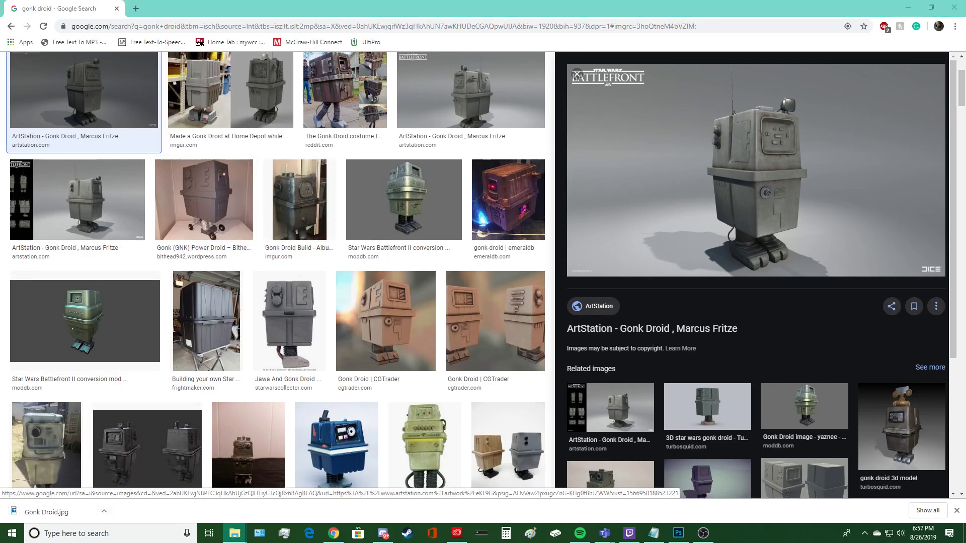
left_click(679, 533)
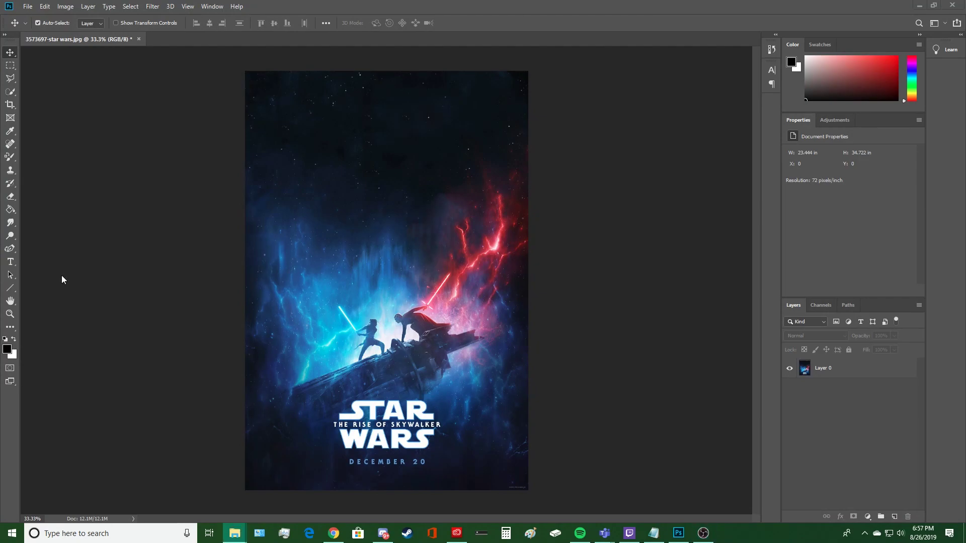
- Place Gonk Droid.jpg on the poster and enlarge it beyond the poster edges
left_click_drag(62, 279, 370, 321)
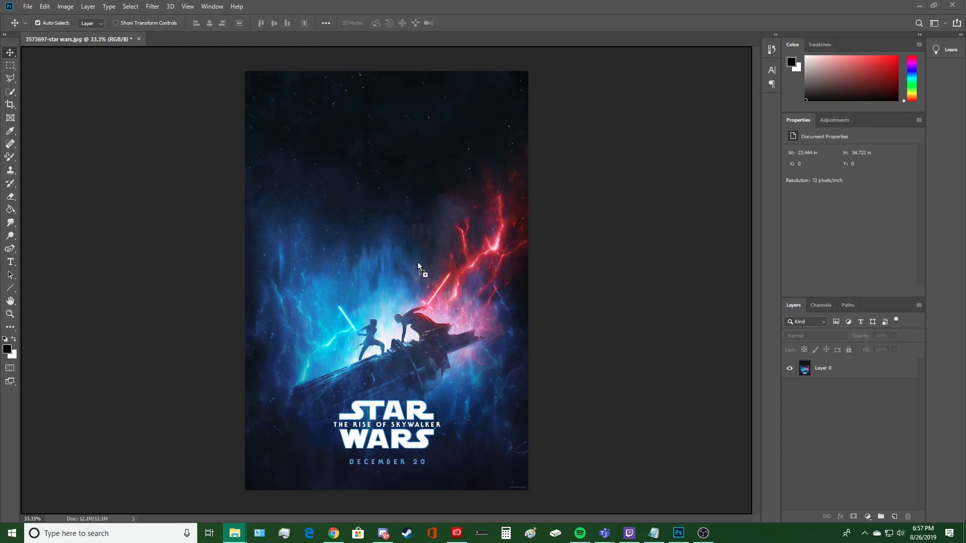
left_click_drag(417, 262, 390, 207)
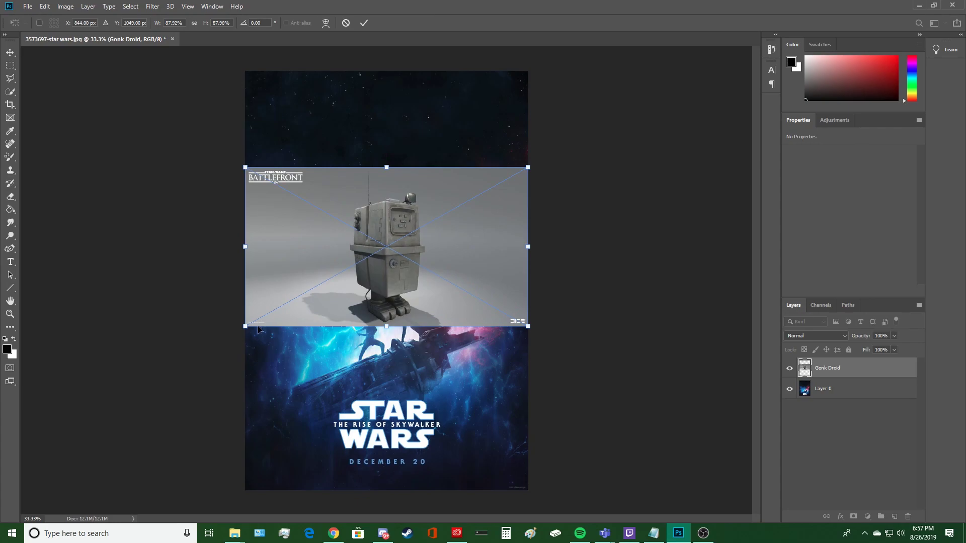
left_click_drag(245, 326, 1, 464)
left_click_drag(354, 332, 522, 313)
left_click_drag(166, 146, 43, 75)
left_click_drag(495, 267, 546, 290)
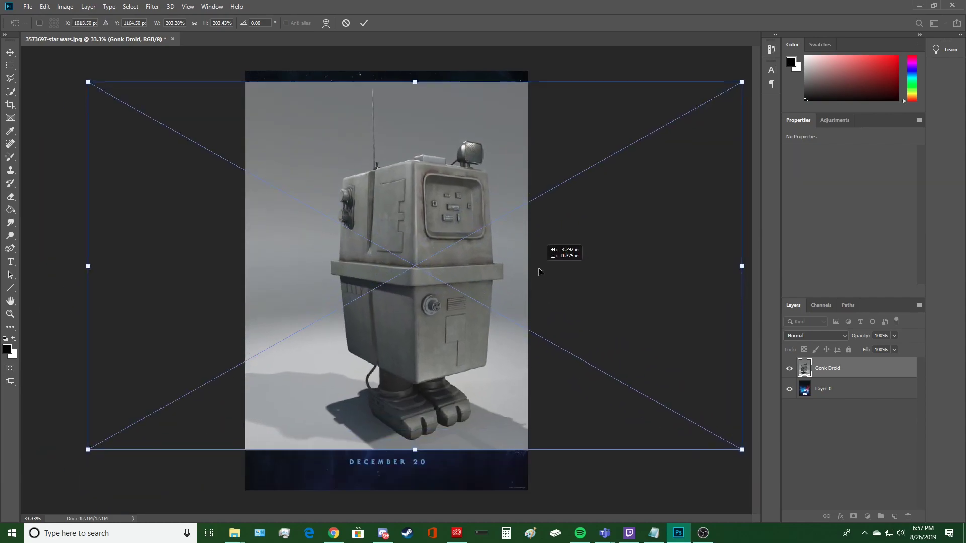
- Fine-tune the droid to about 160% scale, raise it toward centre, and commit
left_click_drag(84, 82, 274, 199)
left_click_drag(440, 241, 349, 144)
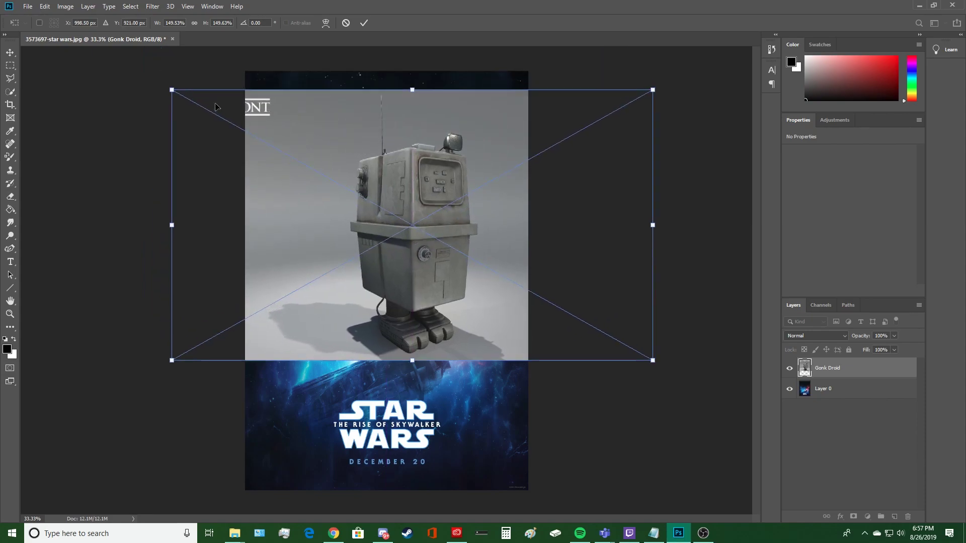
left_click_drag(166, 86, 115, 57)
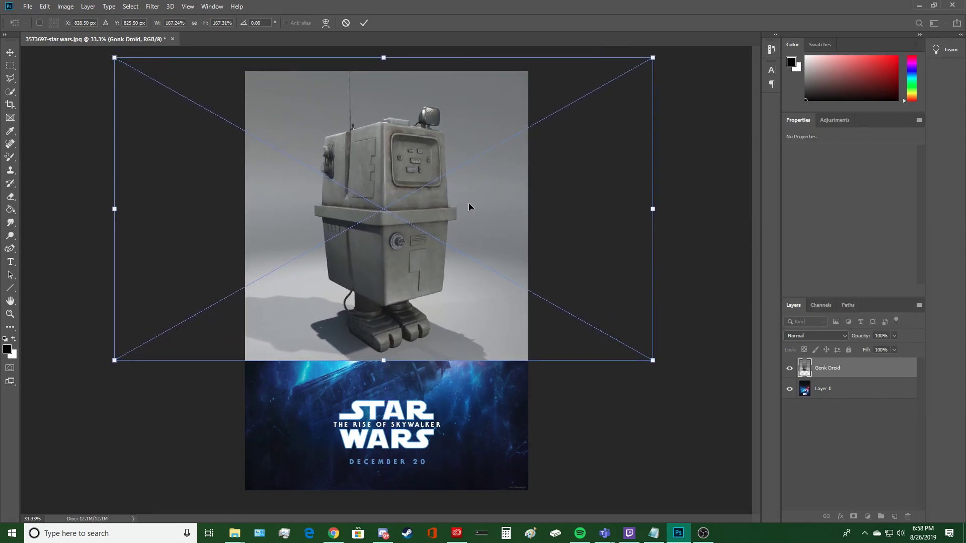
left_click_drag(468, 206, 468, 172)
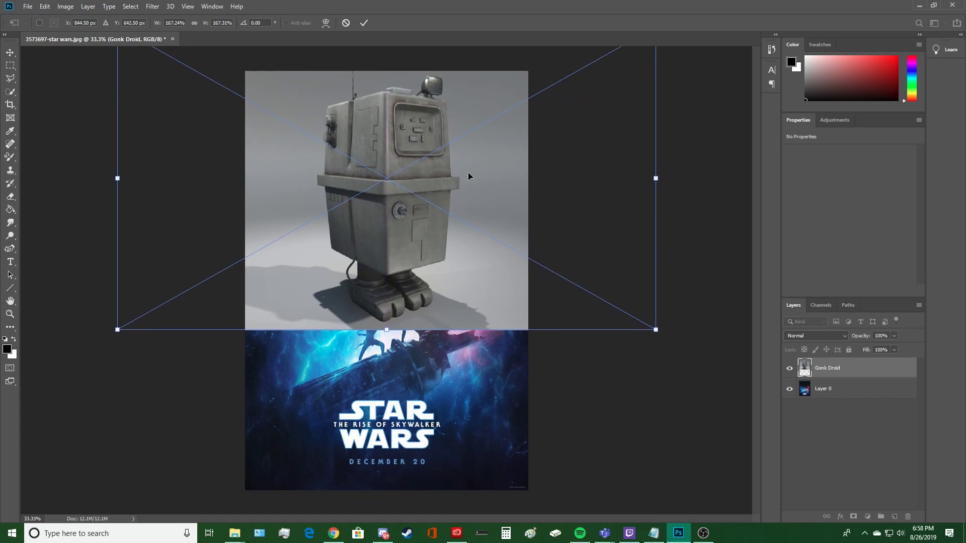
key("Return")
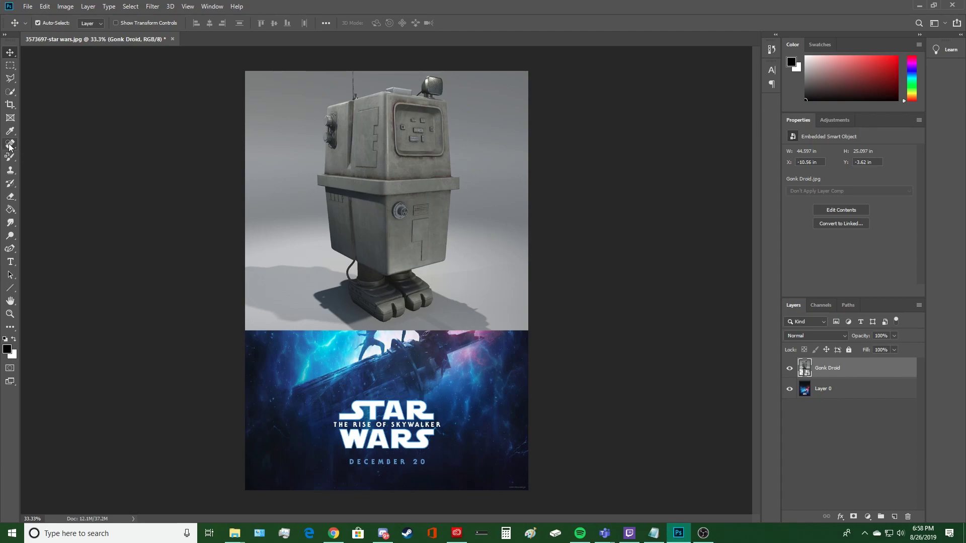
- With Quick Selection, select the droid's body, feet, shadow, head and face panel
left_click(11, 92)
right_click(14, 92)
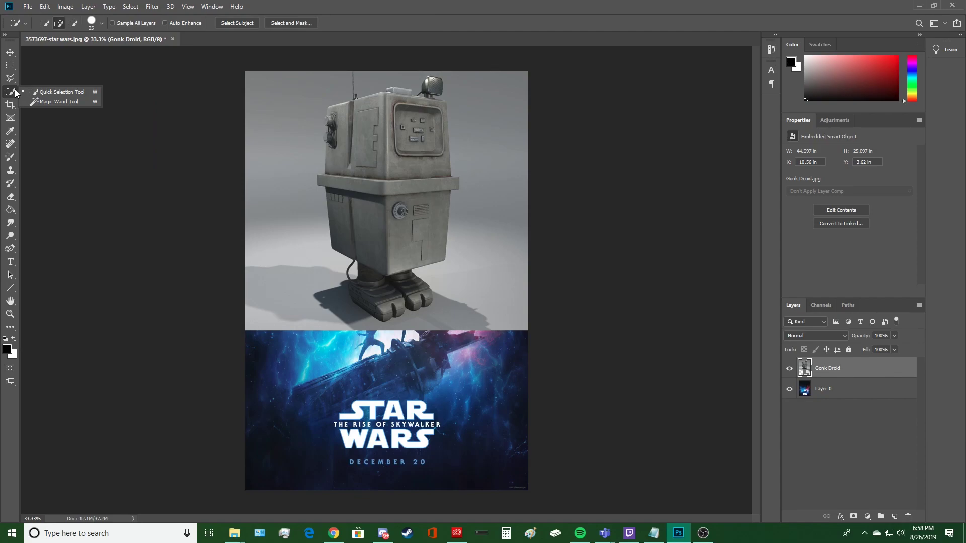
left_click(66, 92)
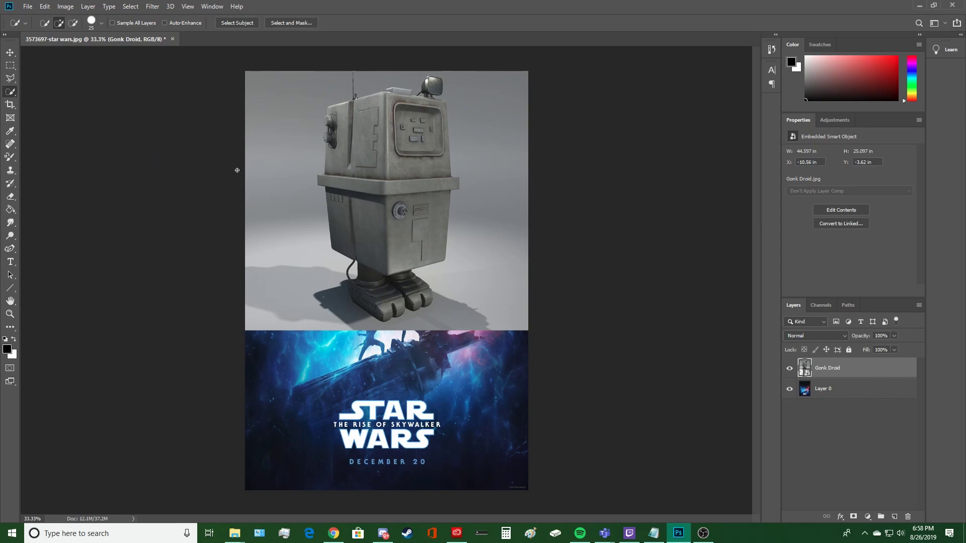
key("bracketright")
key("bracketright")
key("bracketright")
key("bracketright")
left_click_drag(400, 227, 375, 288)
left_click_drag(345, 130, 332, 122)
mouse_move(402, 148)
left_mouse_down()
mouse_move(444, 99)
mouse_move(435, 87)
mouse_move(422, 165)
mouse_move(436, 129)
mouse_move(410, 95)
left_mouse_up()
- Subtract the empty background strip above the droid's head from the selection
scroll(363, 77, "up", 2)
scroll(364, 77, "up", 3)
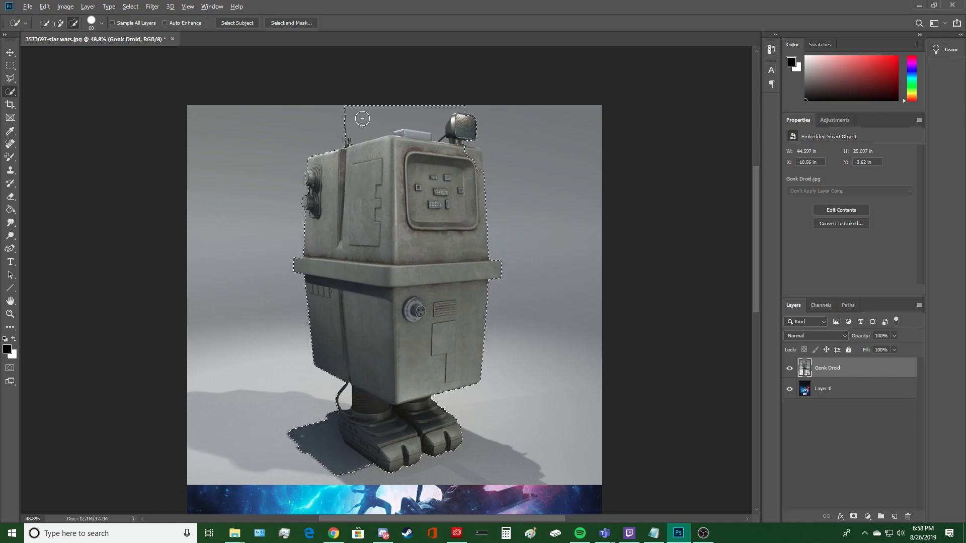
mouse_move(334, 118)
left_mouse_down()
mouse_move(419, 104)
mouse_move(441, 126)
left_mouse_up()
- Remove the floor shadow and background beside the antenna tip from the droid selection
left_click(473, 157)
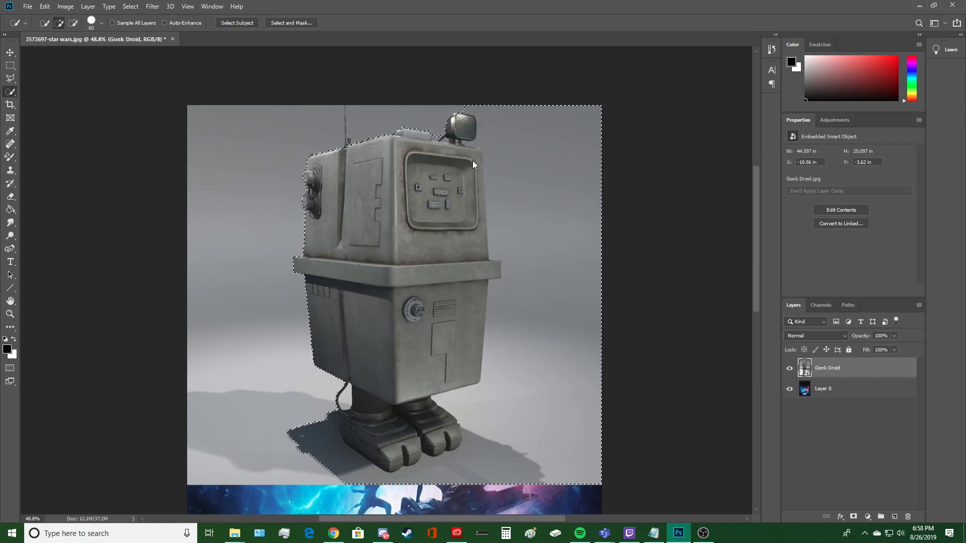
mouse_move(578, 448)
left_mouse_down()
mouse_move(556, 429)
mouse_move(529, 433)
mouse_move(514, 462)
mouse_move(460, 490)
mouse_move(550, 480)
mouse_move(343, 481)
mouse_move(297, 441)
mouse_move(311, 460)
left_mouse_up()
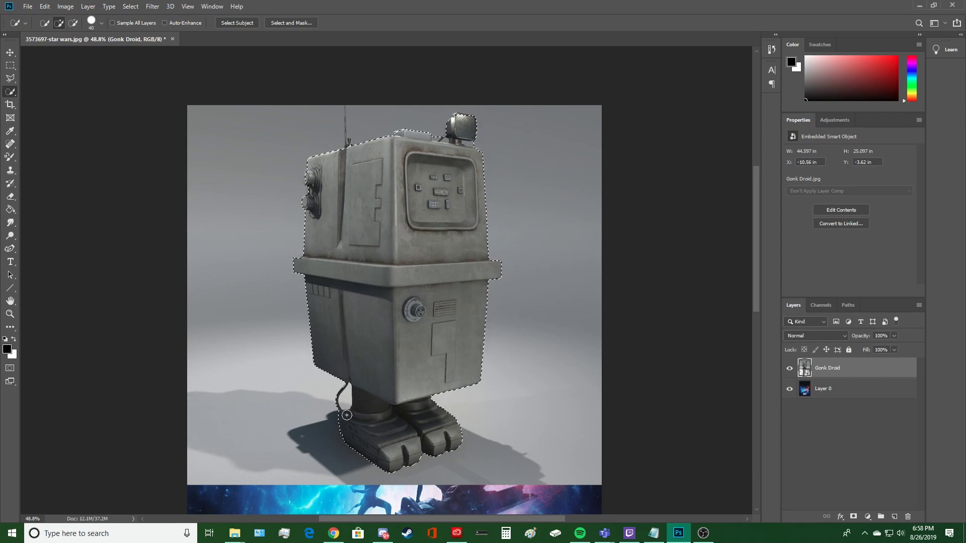
key("alt")
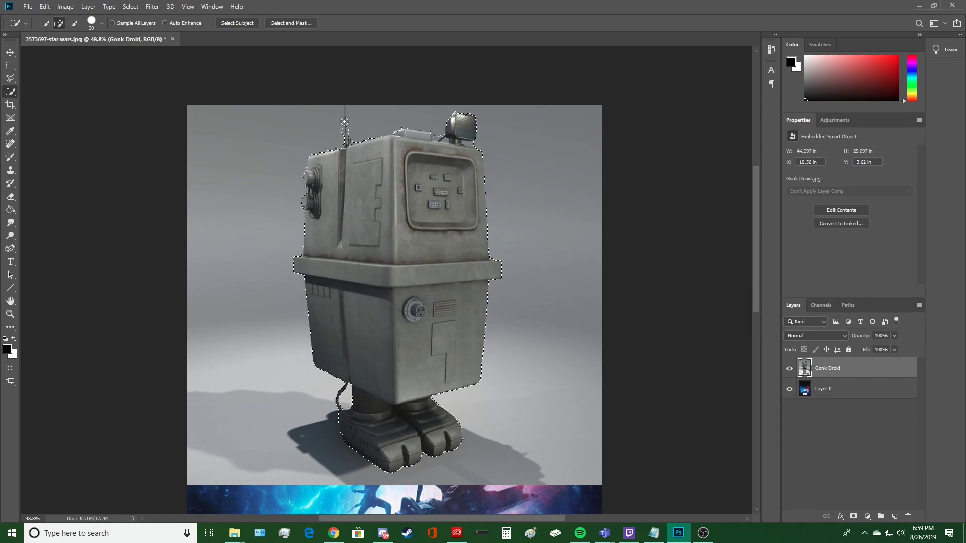
key("alt")
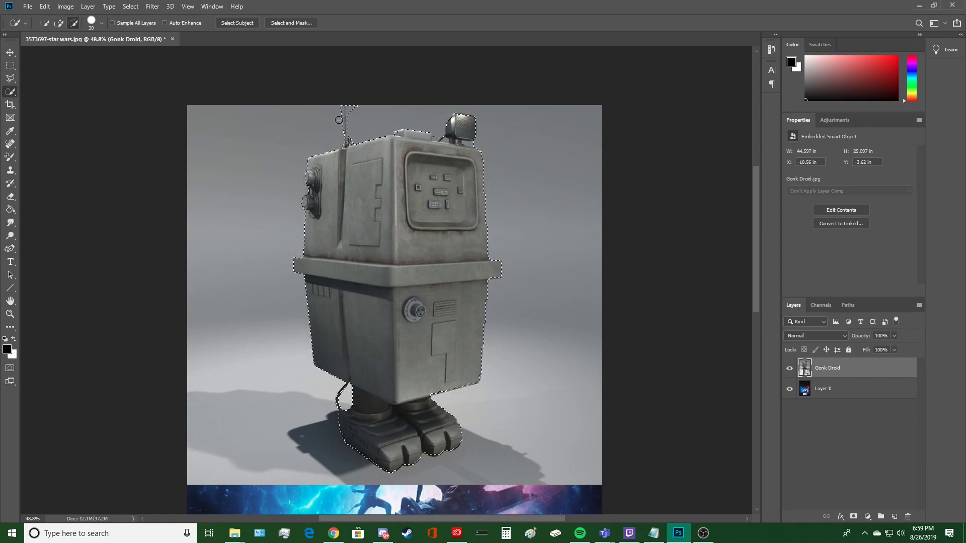
left_click_drag(340, 108, 354, 115)
key("alt")
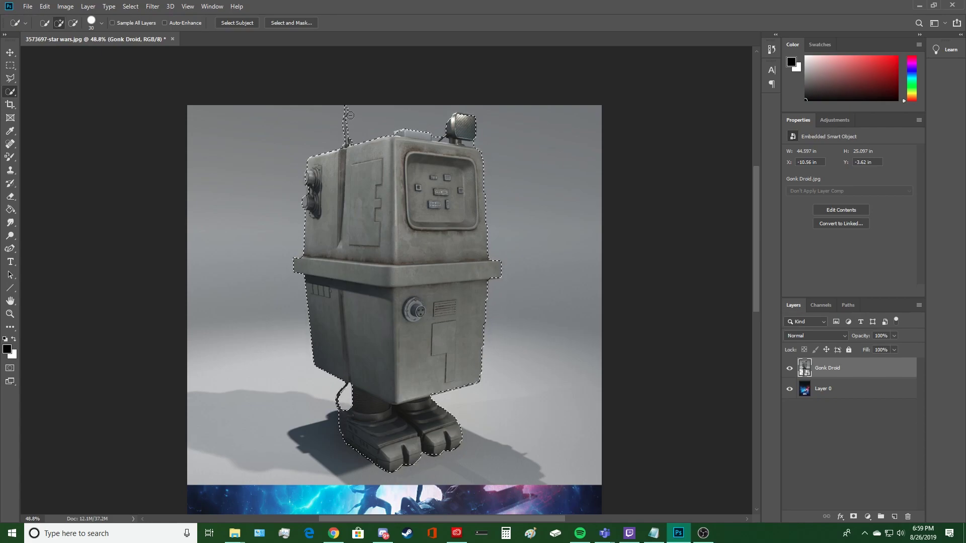
key("alt")
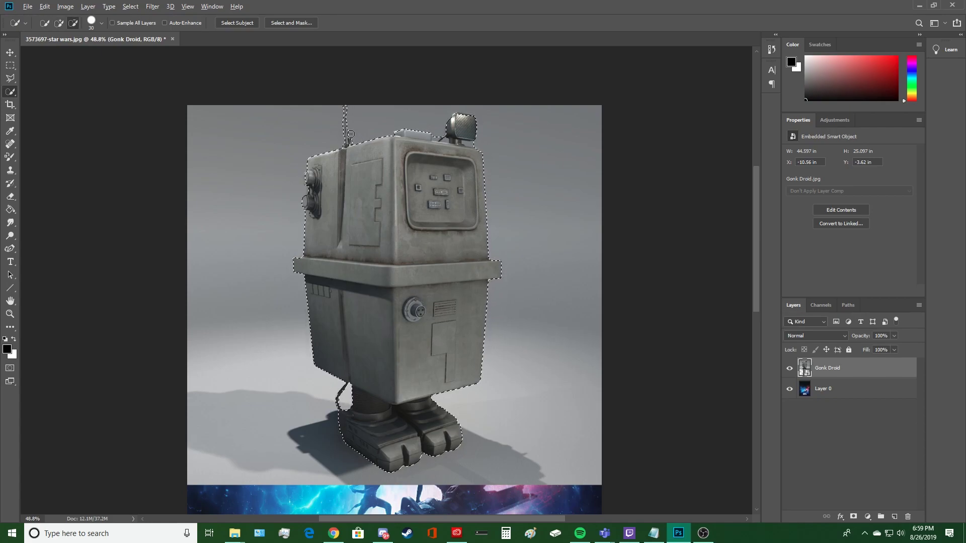
key("alt")
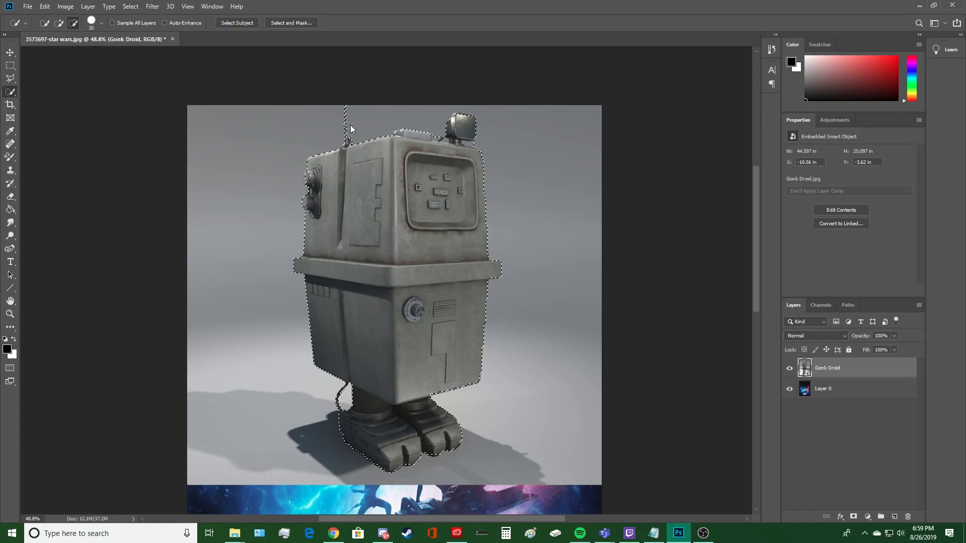
- Zoom in, shrink the Quick Selection brush to 10, and subtract background around the antenna
scroll(342, 126, "up", 5)
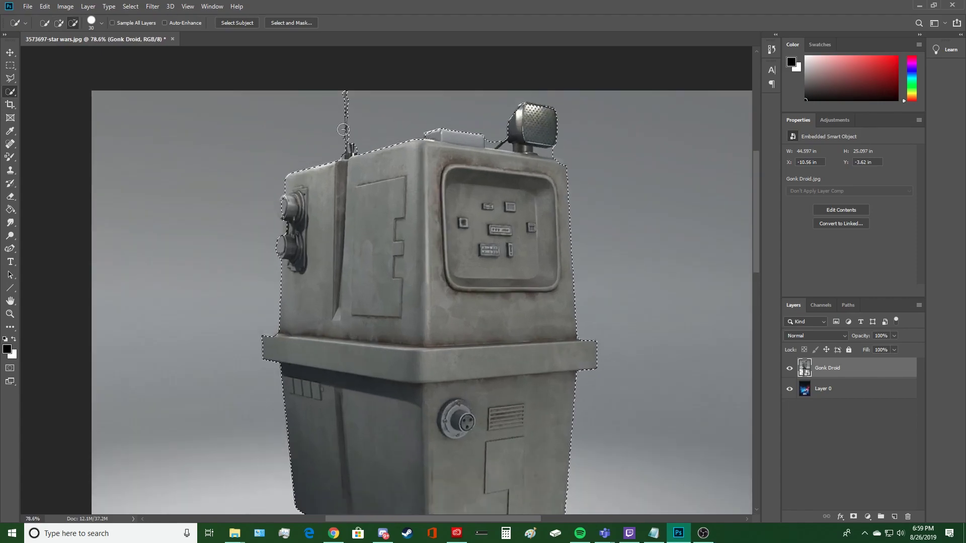
scroll(343, 130, "up", 3)
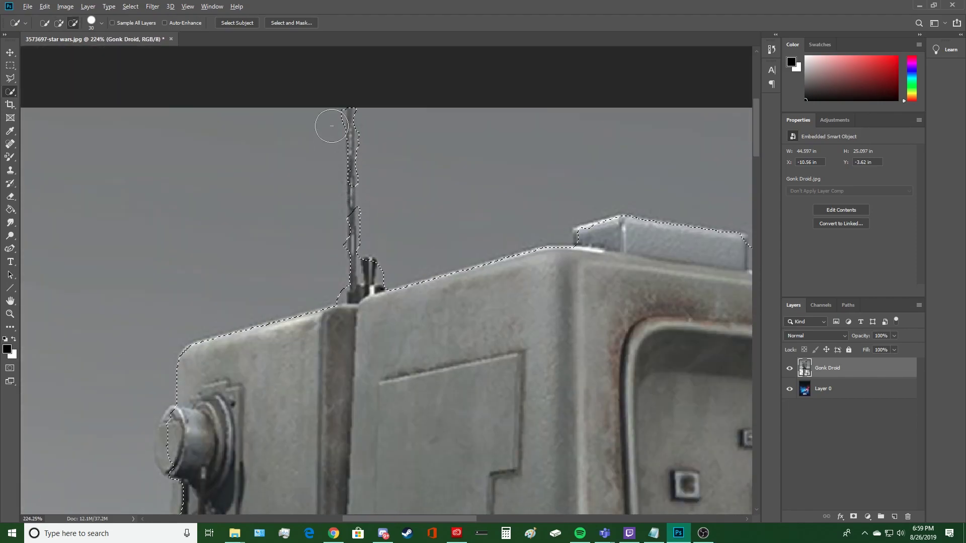
left_click_drag(330, 119, 359, 178)
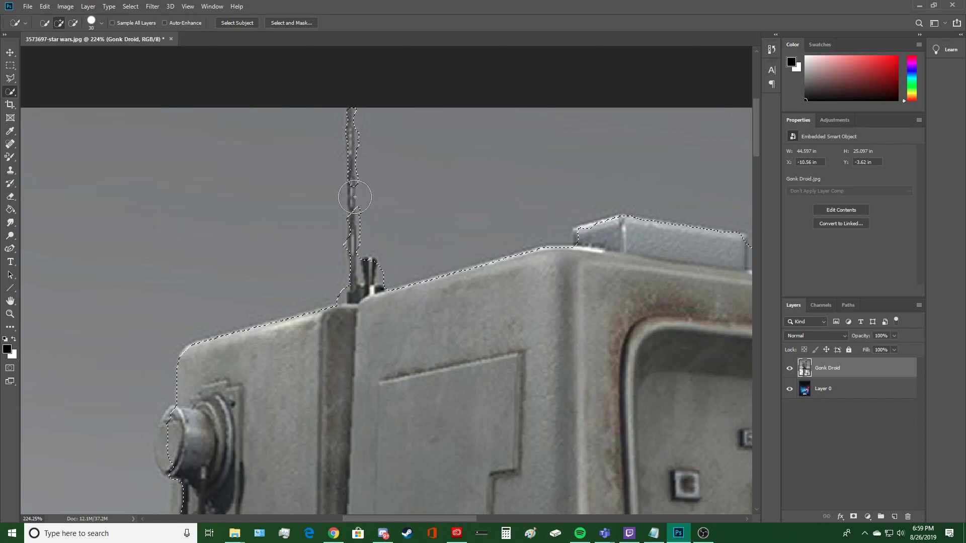
key("bracketleft")
key("bracketleft")
key("bracketleft")
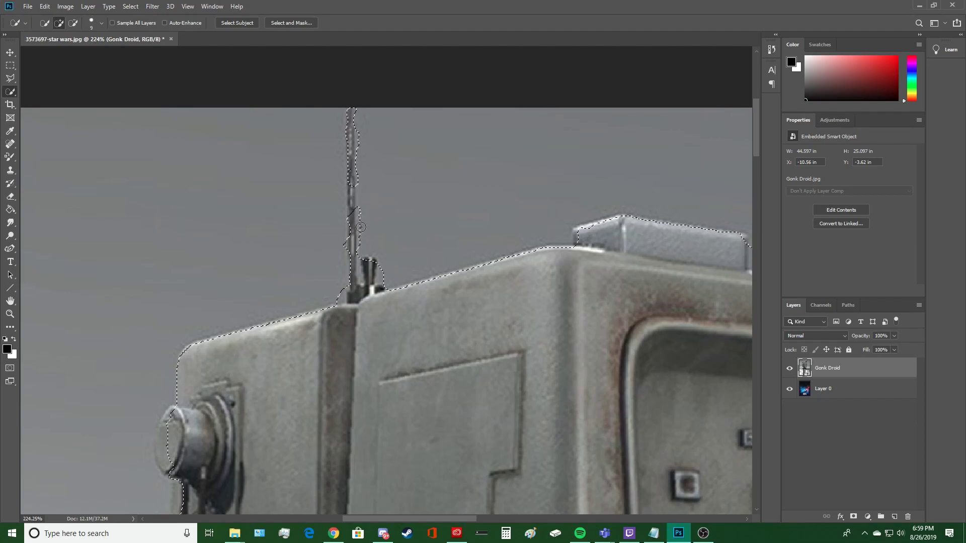
key("alt")
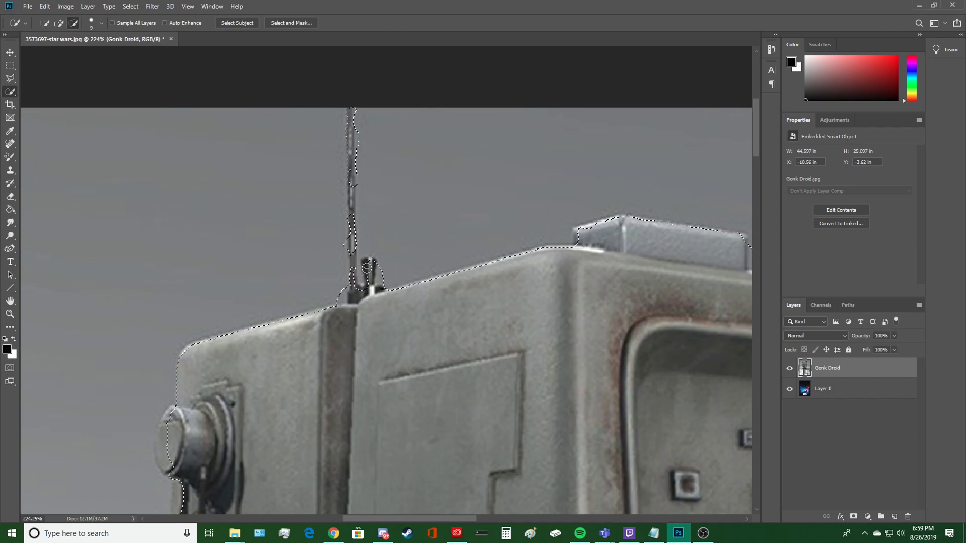
key("alt")
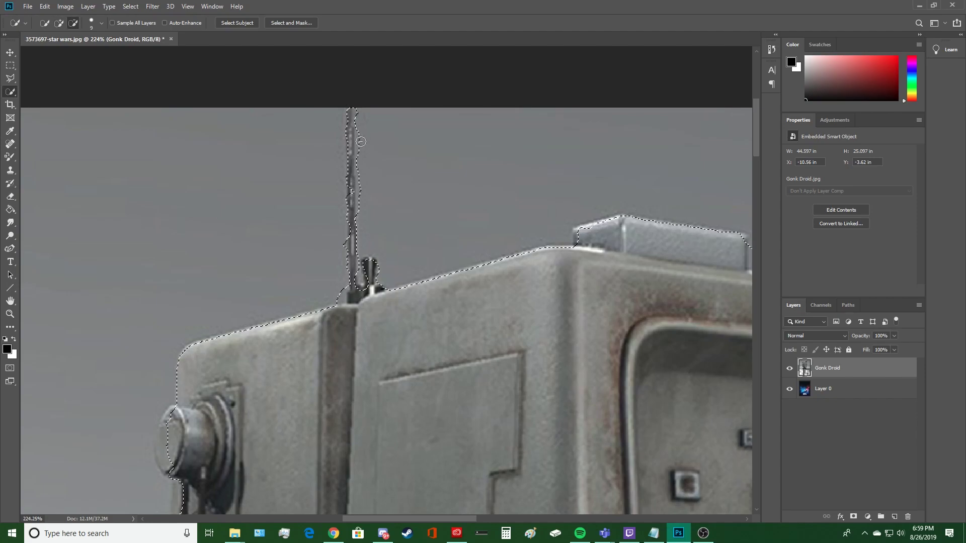
mouse_move(361, 142)
left_mouse_down()
mouse_move(351, 198)
mouse_move(358, 151)
left_mouse_up()
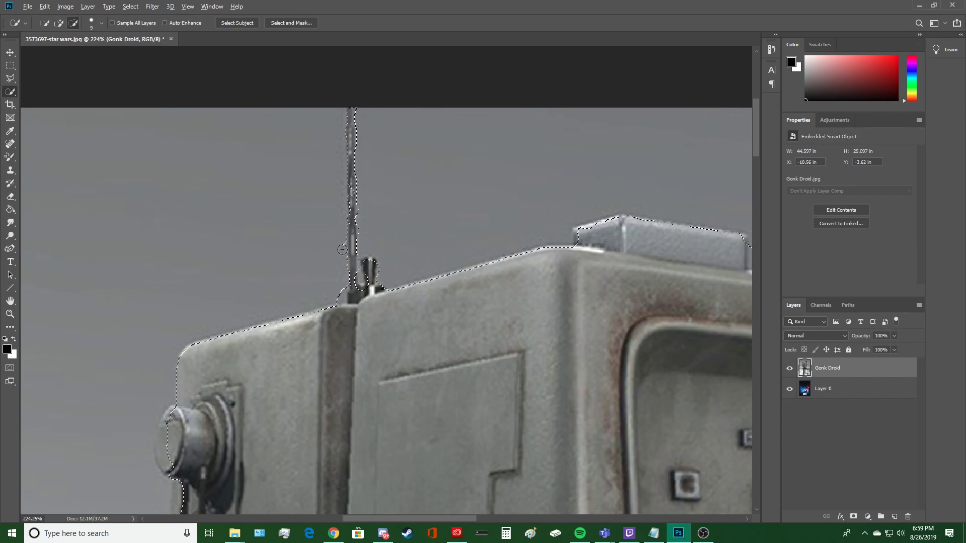
- Subtract background near the top box, cable notch, head lamp and right shoulder edge
scroll(386, 234, "down", 4)
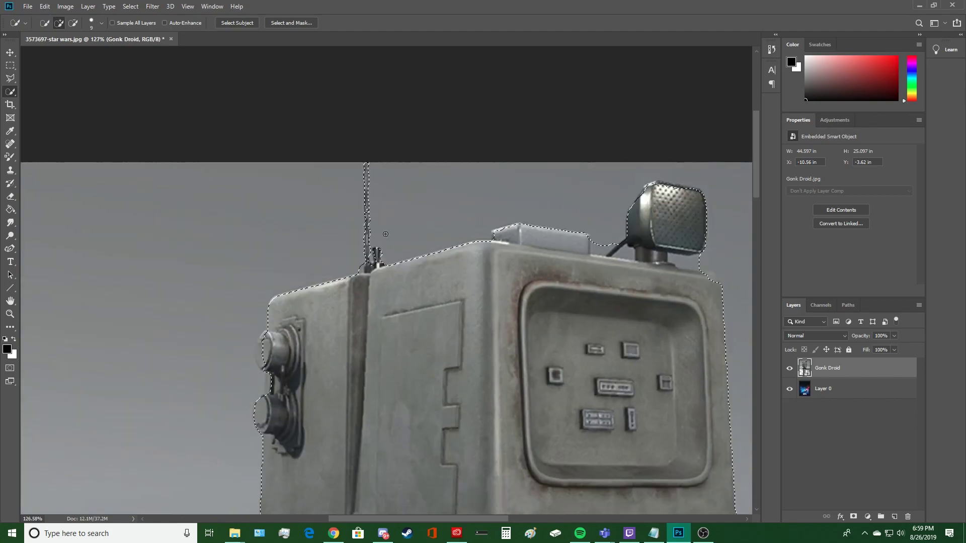
scroll(386, 234, "down", 7)
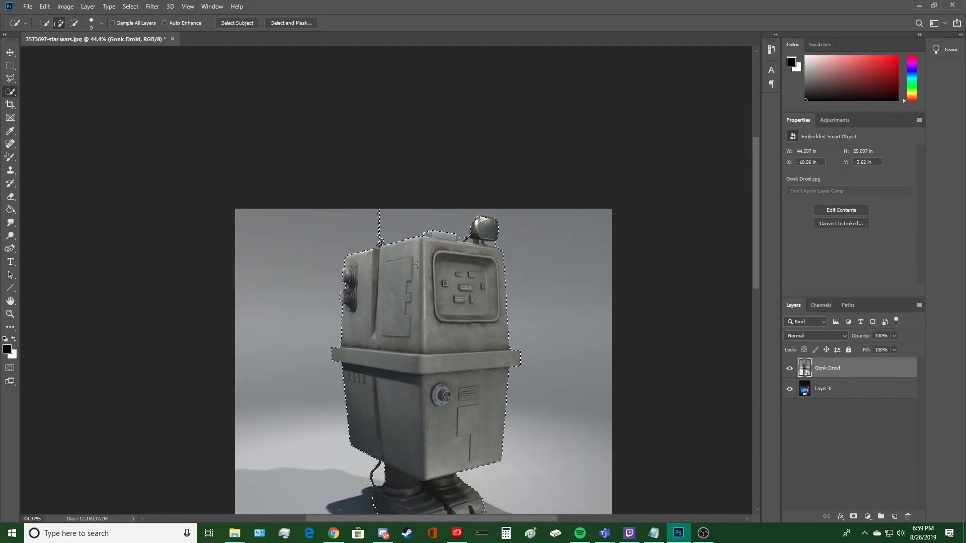
scroll(461, 259, "up", 9)
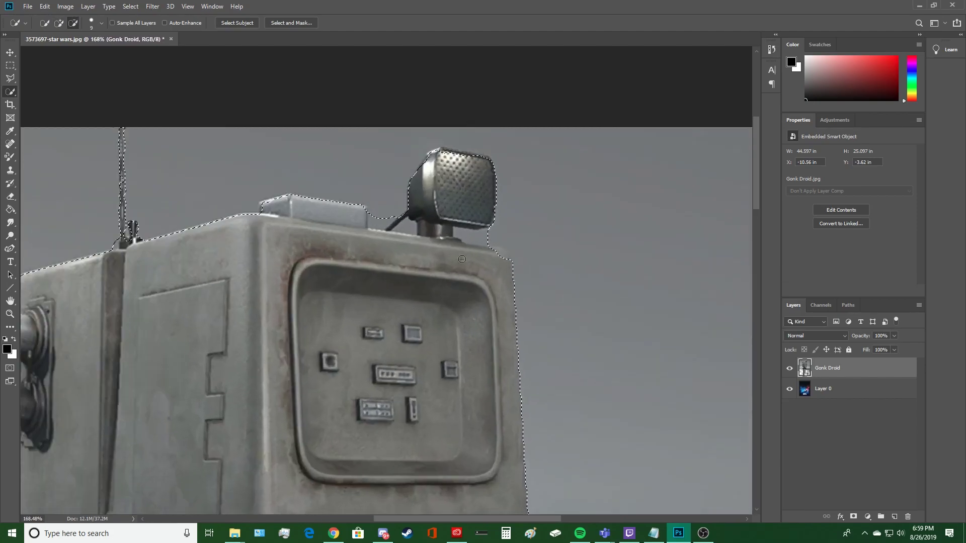
scroll(462, 260, "up", 4)
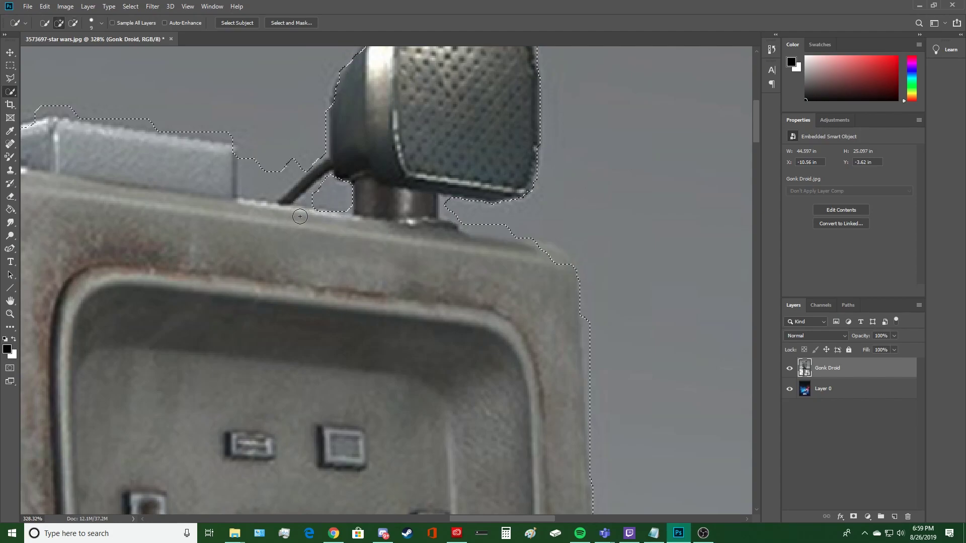
mouse_move(313, 220)
left_mouse_down()
mouse_move(248, 186)
mouse_move(278, 184)
mouse_move(221, 156)
left_mouse_up()
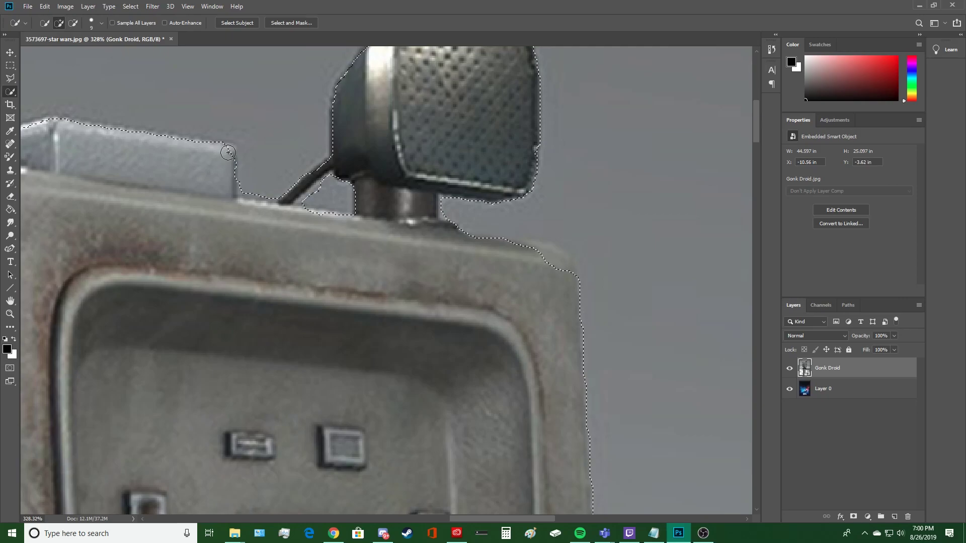
key("alt")
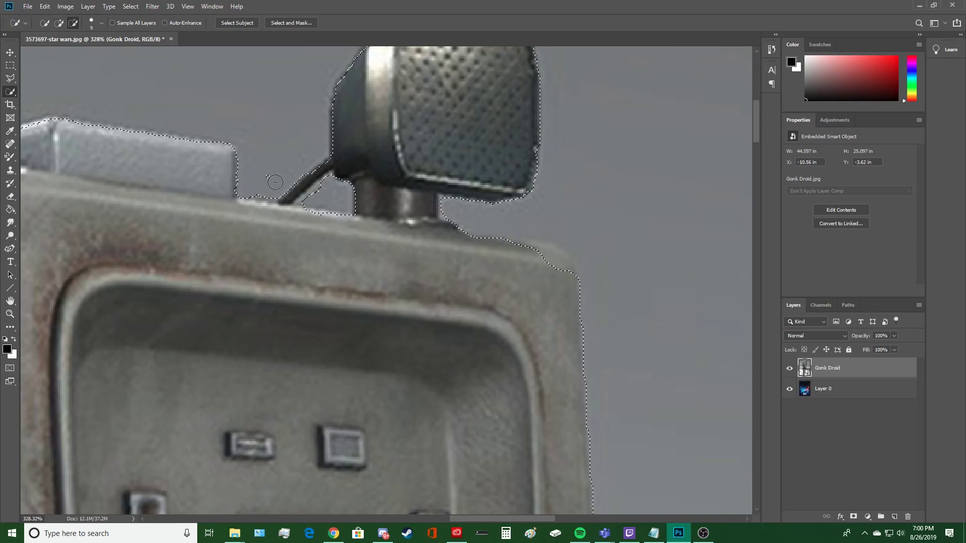
key("alt")
key("alt")
left_click_drag(331, 200, 332, 207)
scroll(332, 208, "down", 3)
scroll(407, 228, "up", 4)
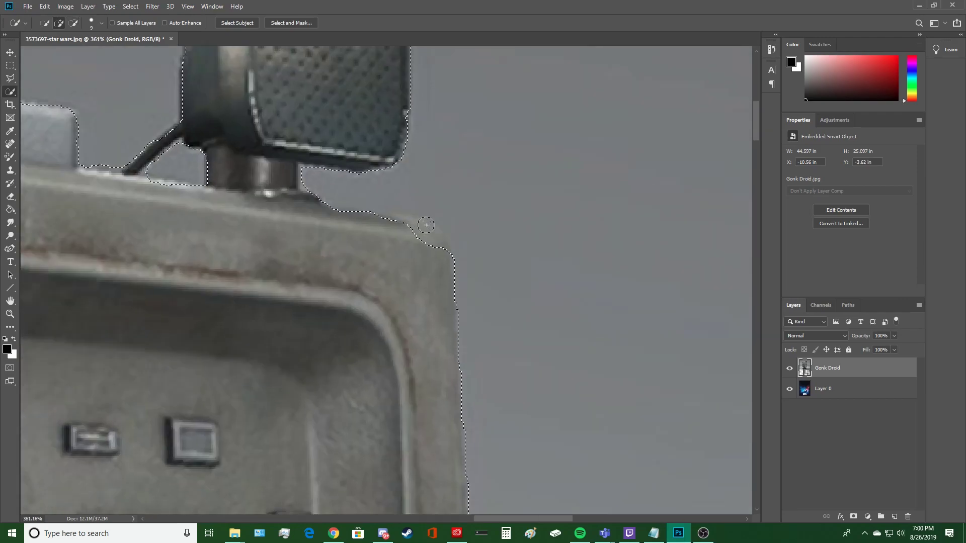
mouse_move(406, 227)
left_mouse_down()
mouse_move(423, 218)
mouse_move(472, 261)
mouse_move(463, 264)
mouse_move(466, 339)
mouse_move(450, 270)
mouse_move(367, 246)
mouse_move(388, 218)
left_mouse_up()
scroll(388, 218, "down", 5)
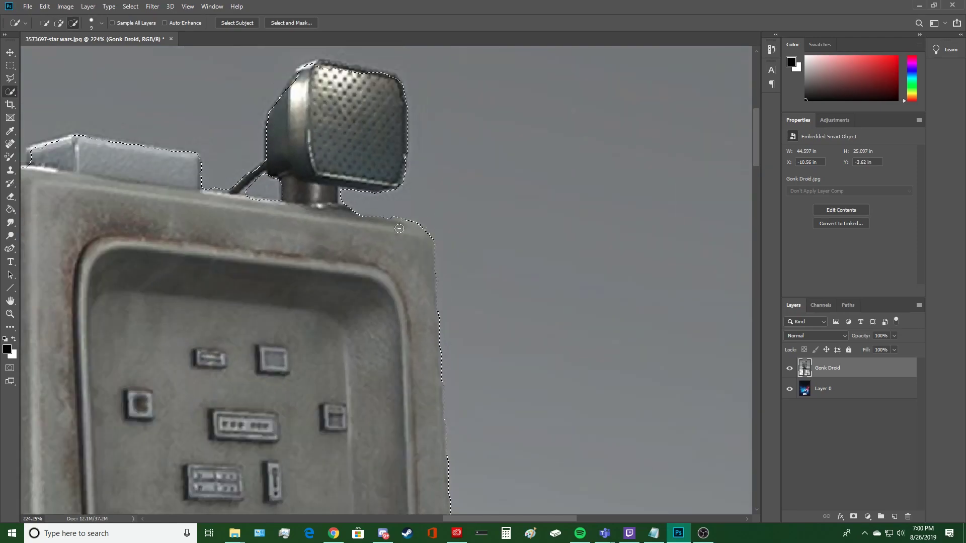
scroll(315, 263, "down", 4)
- Copy the selected droid to Layer 1 with Ctrl+J and delete the original Gonk Droid layer
scroll(394, 251, "up", 3)
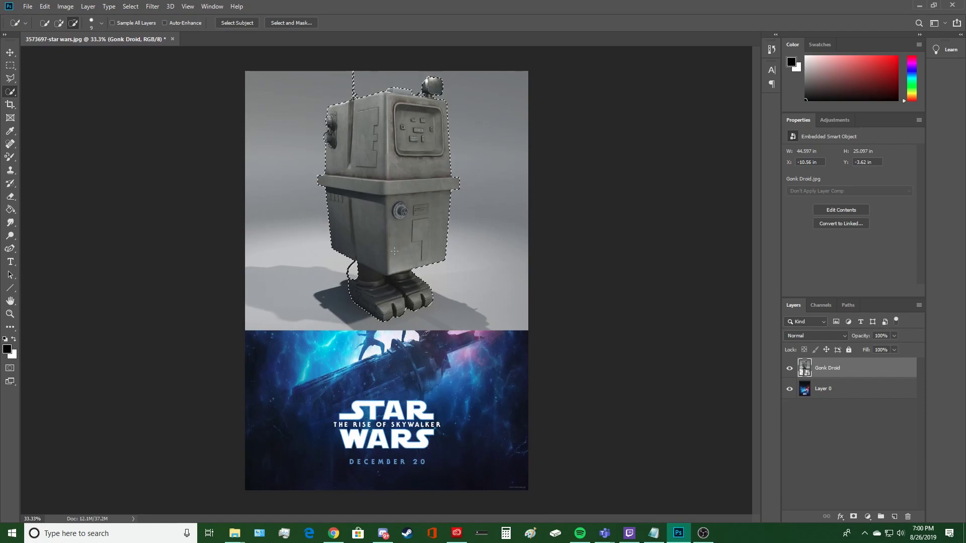
scroll(394, 250, "up", 4)
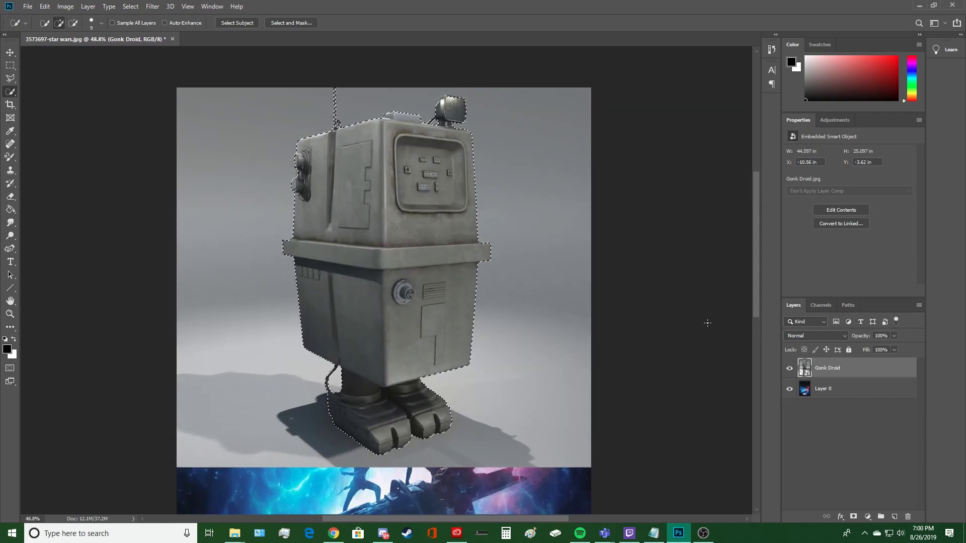
left_click(894, 517)
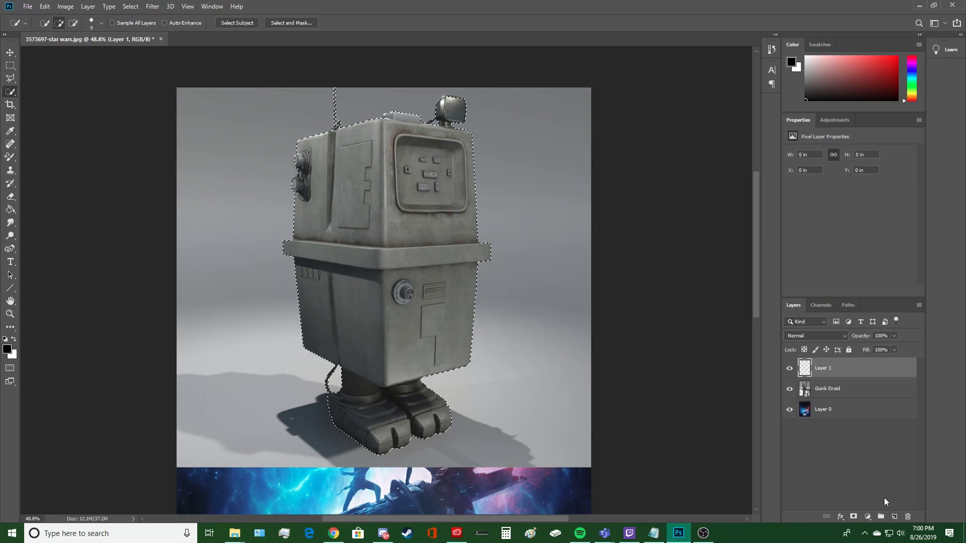
left_click(828, 389)
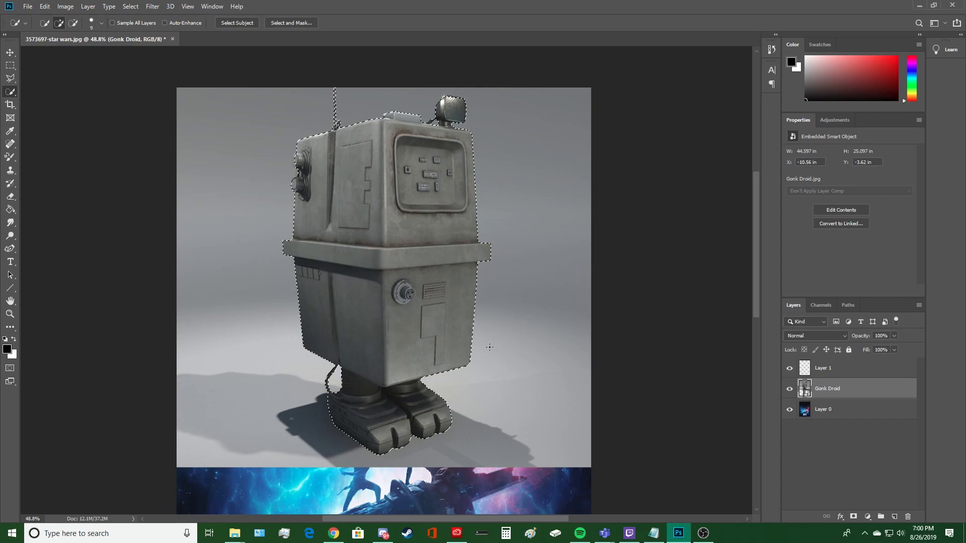
left_click(828, 372)
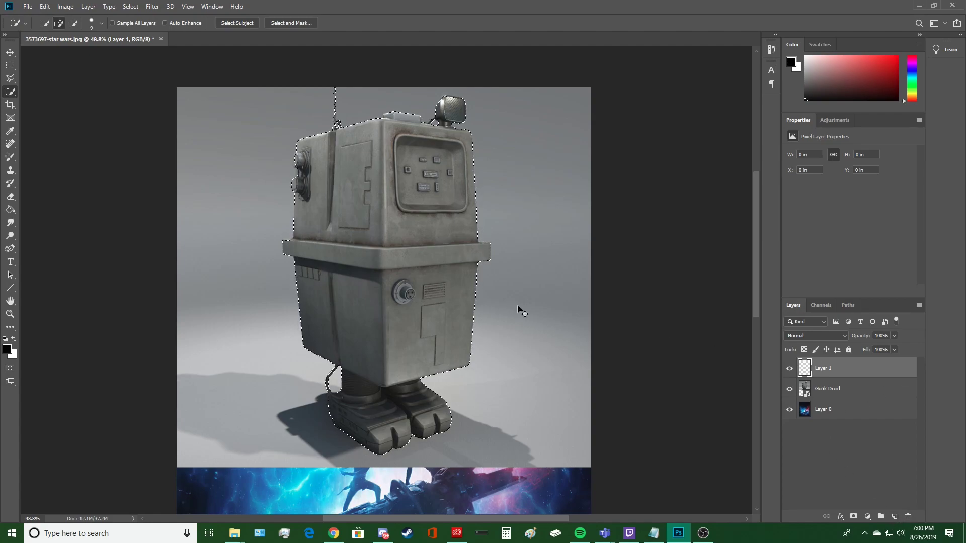
key("ctrl+j")
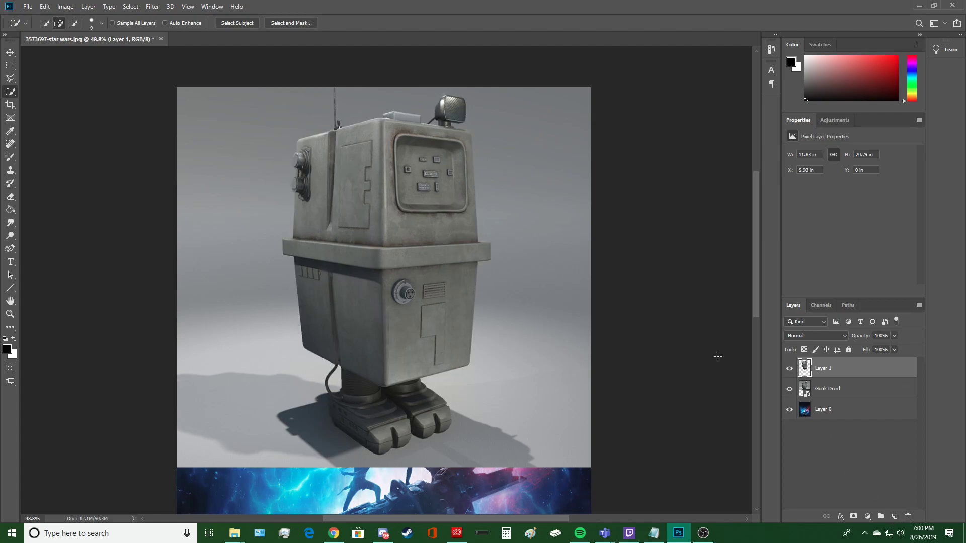
left_click(832, 390)
key("Delete")
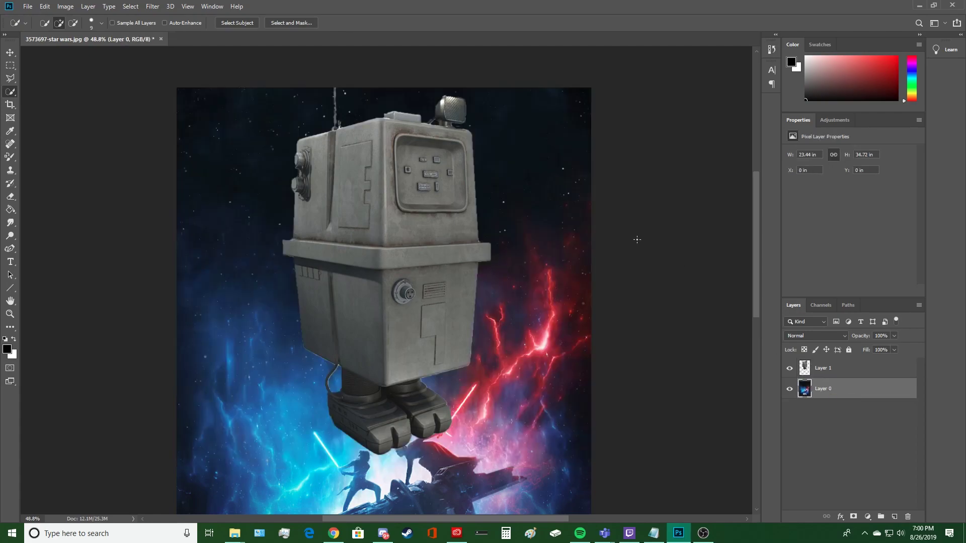
scroll(635, 226, "down", 3)
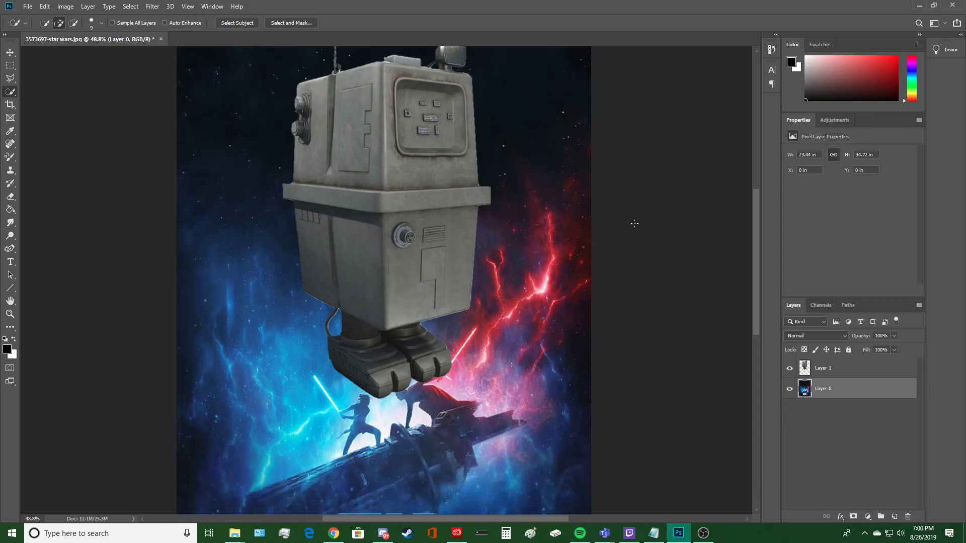
scroll(639, 254, "up", 3)
scroll(640, 256, "down", 4)
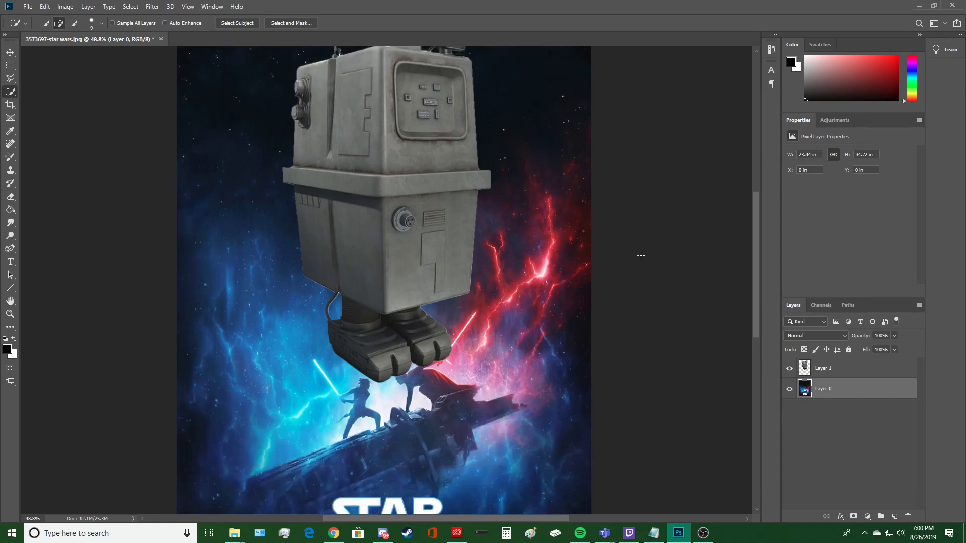
scroll(621, 278, "up", 5)
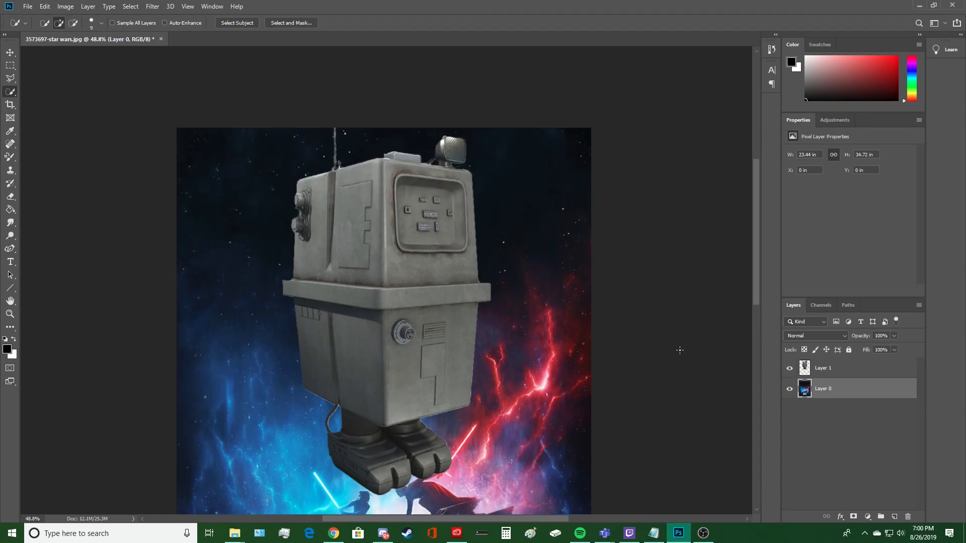
scroll(678, 352, "down", 2)
scroll(678, 344, "down", 1)
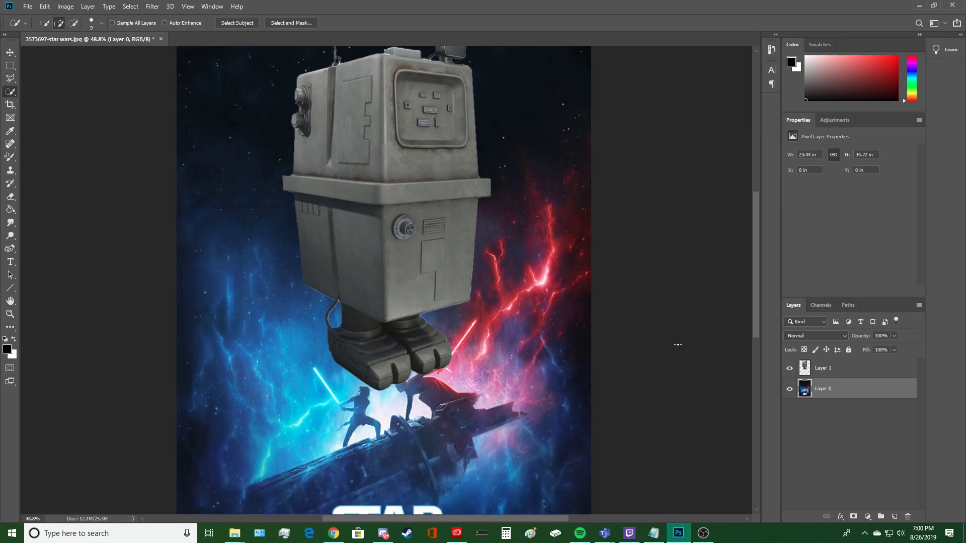
left_click(864, 372)
scroll(604, 315, "up", 1)
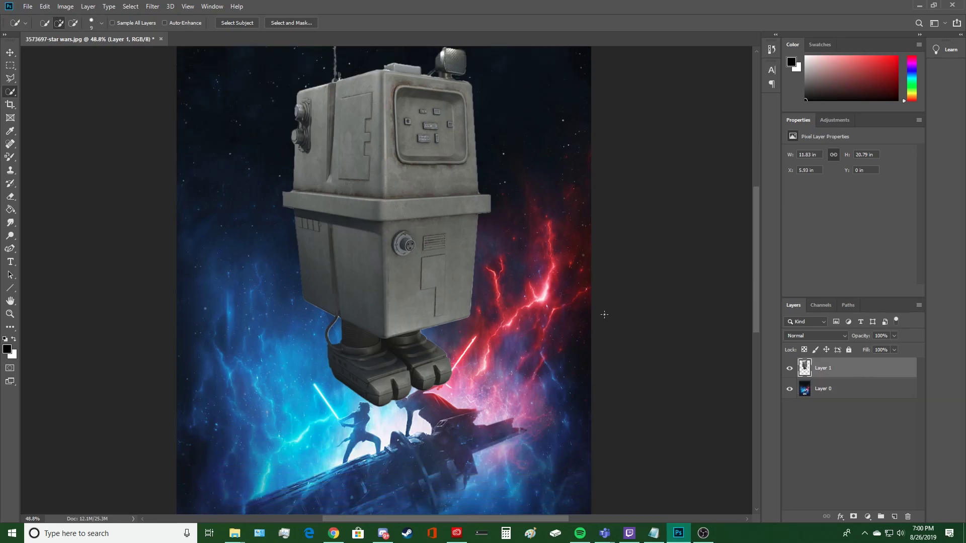
scroll(604, 314, "up", 1)
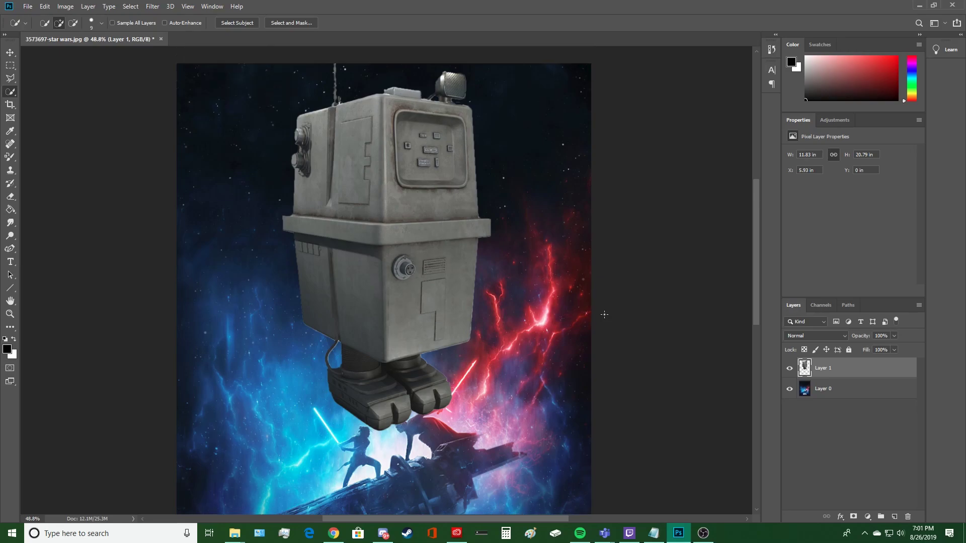
scroll(604, 314, "up", 1)
scroll(601, 307, "down", 4)
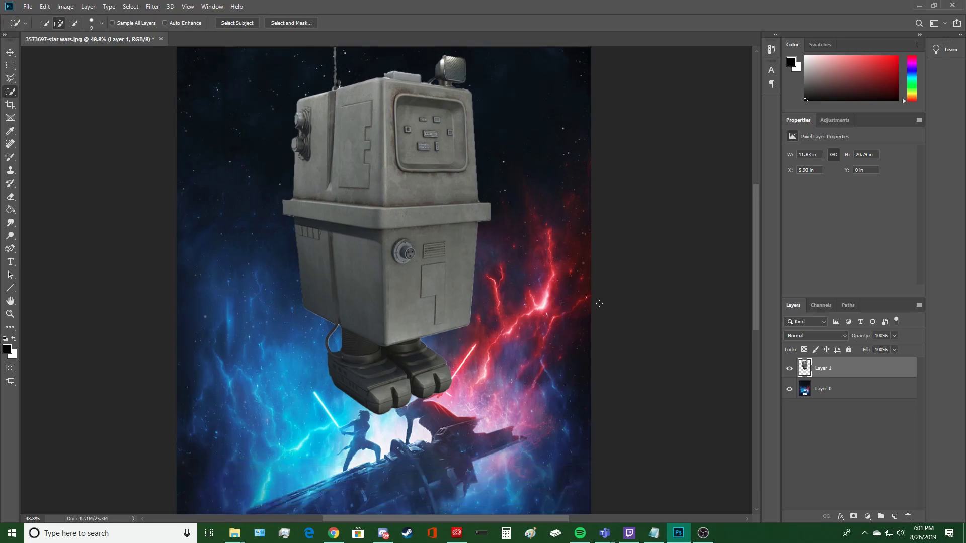
scroll(596, 295, "up", 1)
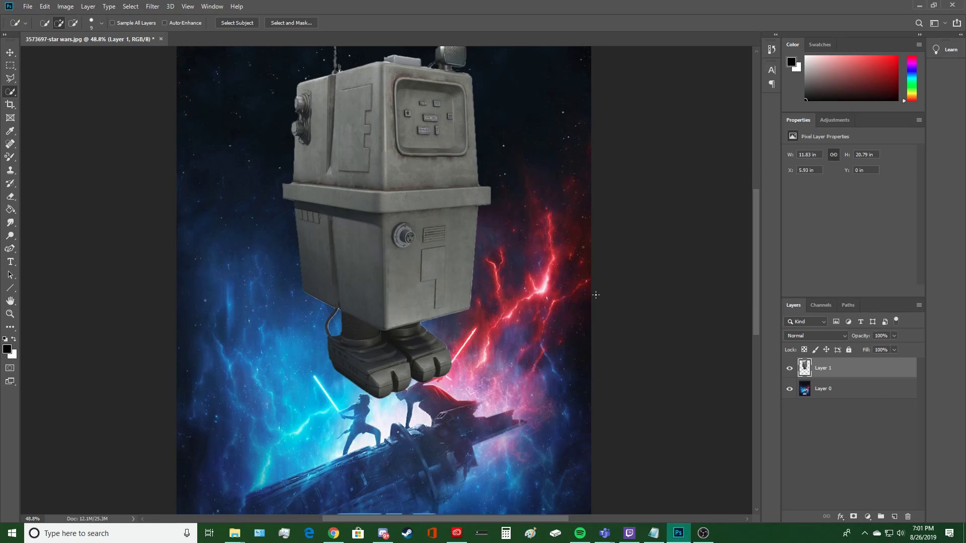
scroll(575, 274, "down", 1)
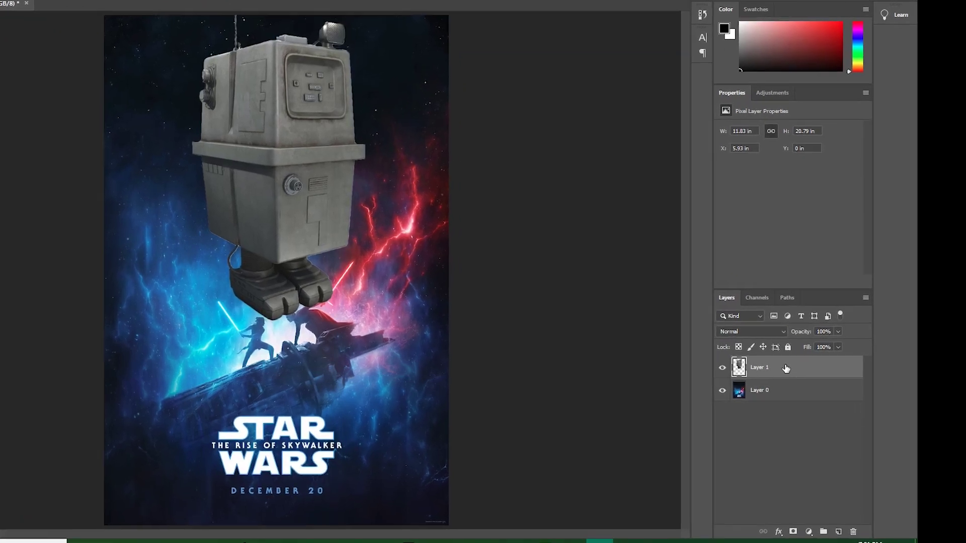
- Duplicate Layer 1 as Layer 1 copy
right_click(847, 369)
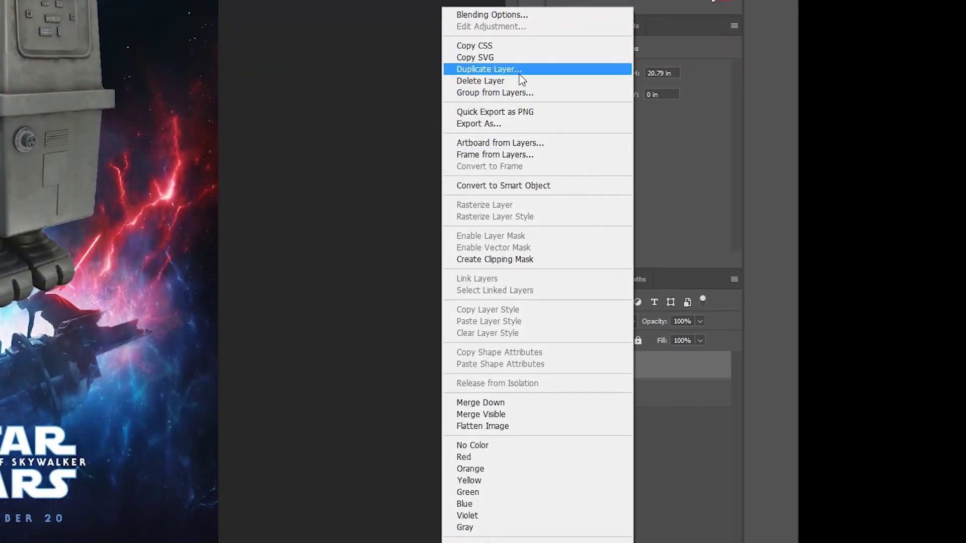
left_click(578, 69)
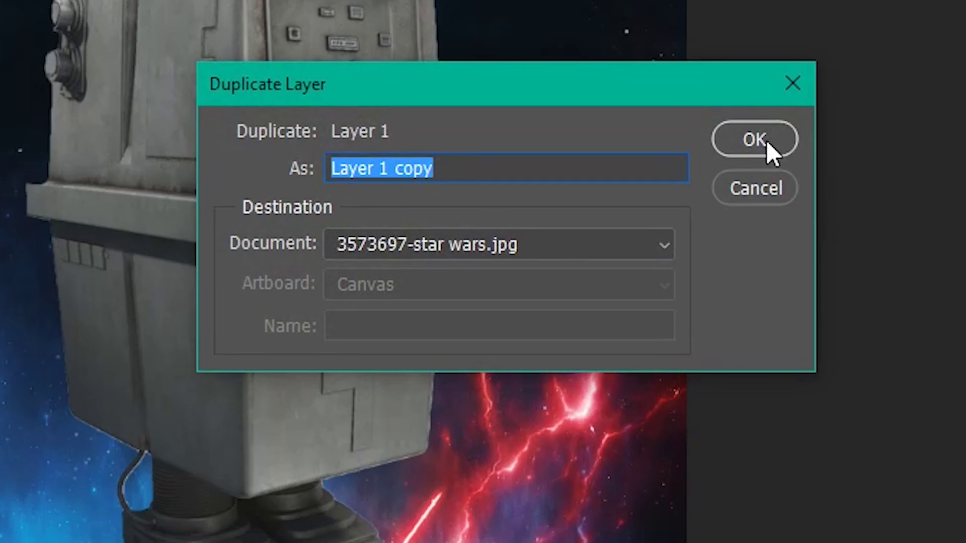
left_click(766, 140)
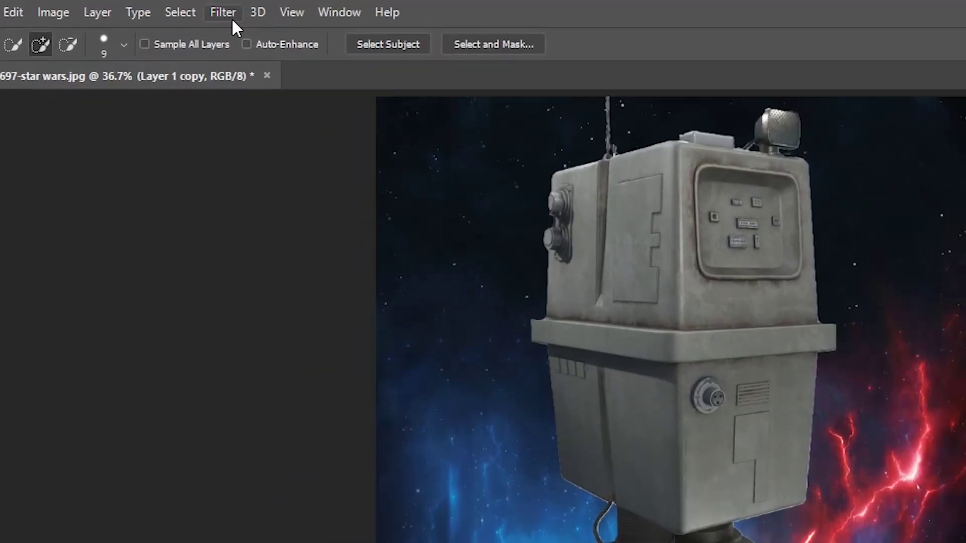
- Apply the Filter Gallery's Stylize > Glowing Edges filter to Layer 1 copy
left_click(156, 9)
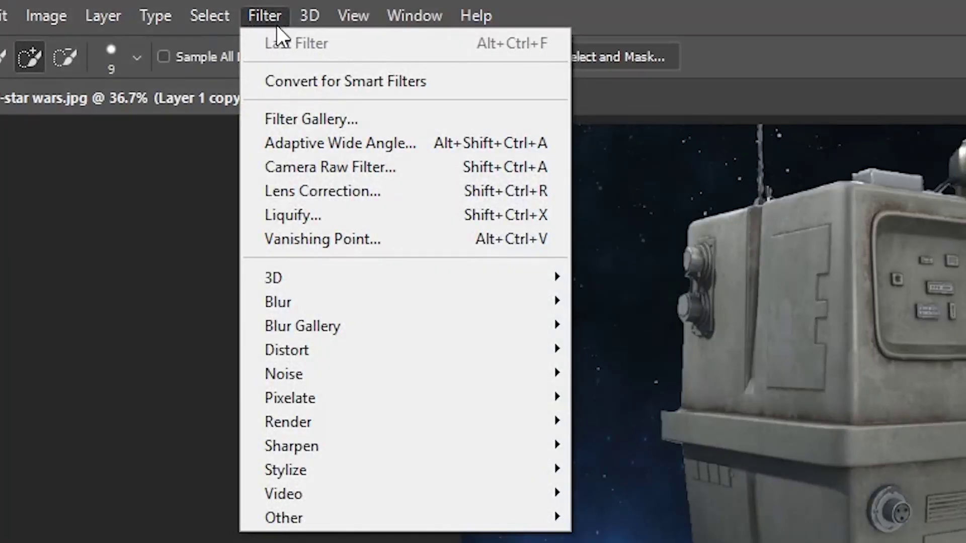
left_click(293, 119)
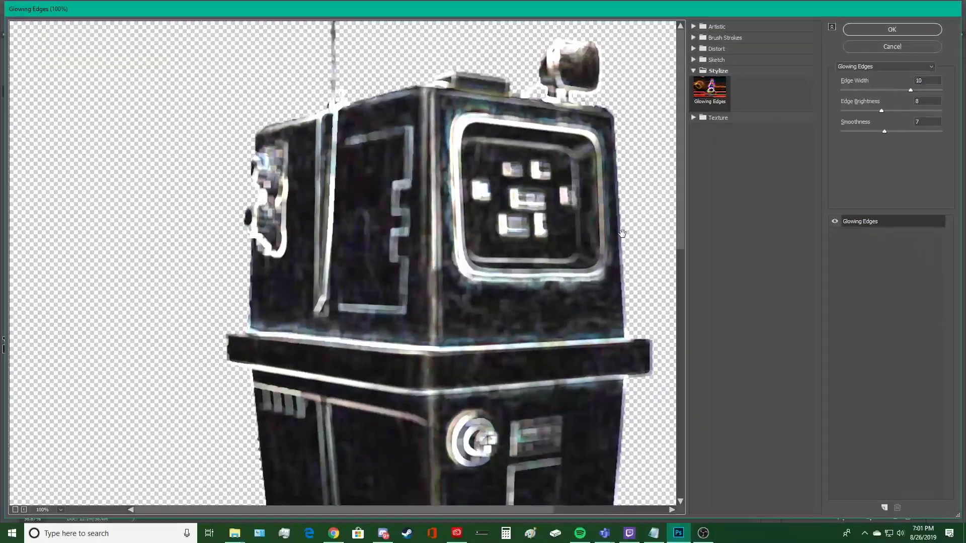
left_click_drag(533, 387, 533, 245)
scroll(533, 245, "down", 3)
scroll(533, 245, "up", 6)
left_click(891, 29)
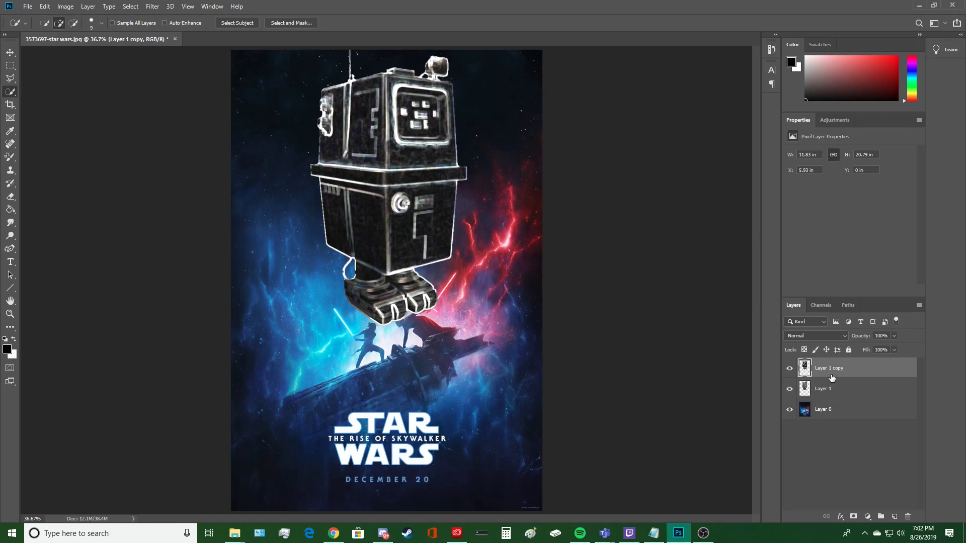
- Give Layer 1 copy a blue #0096ff Multiply Satin style at 56% opacity
right_click(827, 376)
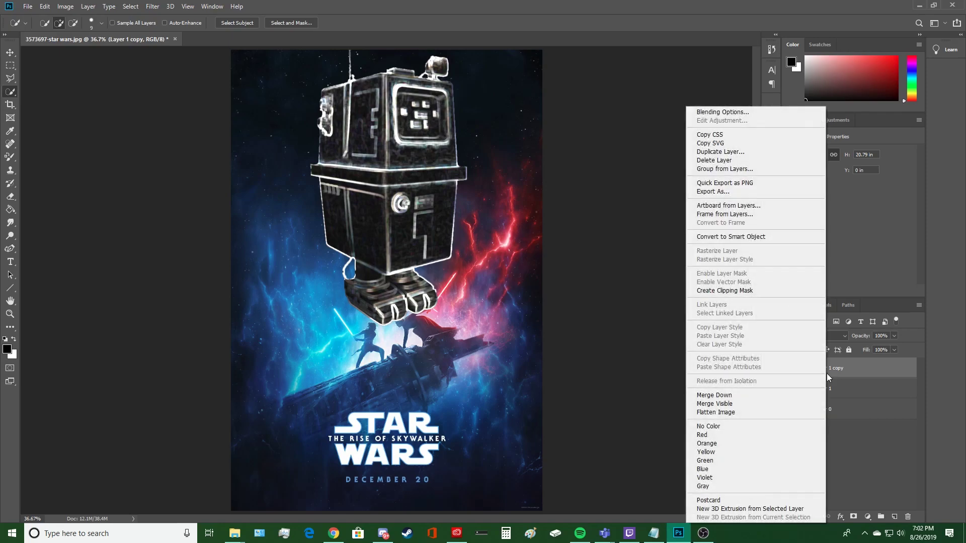
left_click(722, 111)
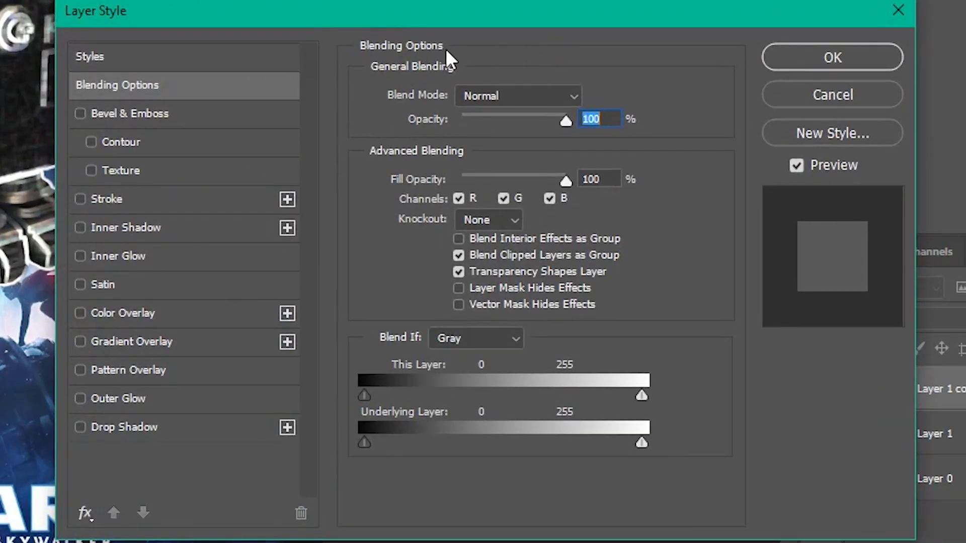
left_click(105, 289)
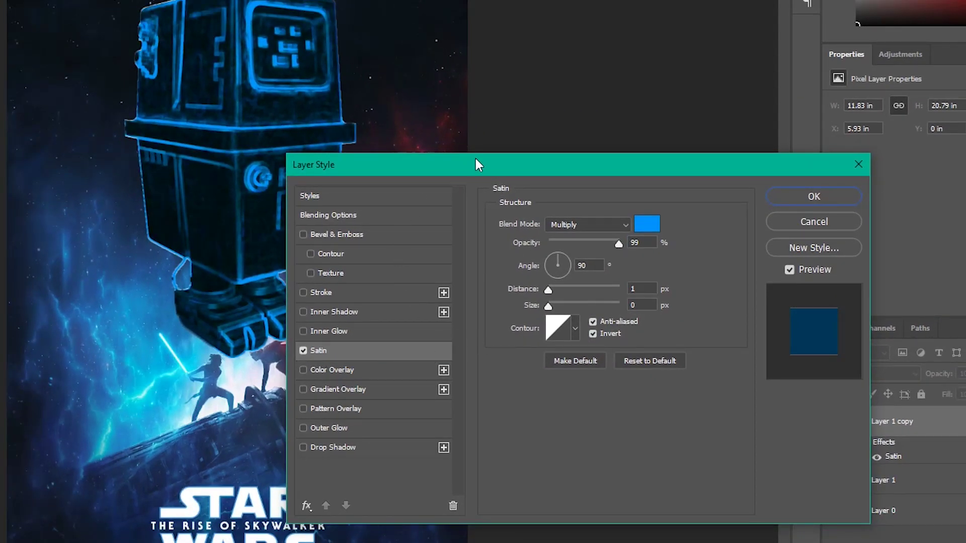
left_click_drag(472, 174, 611, 158)
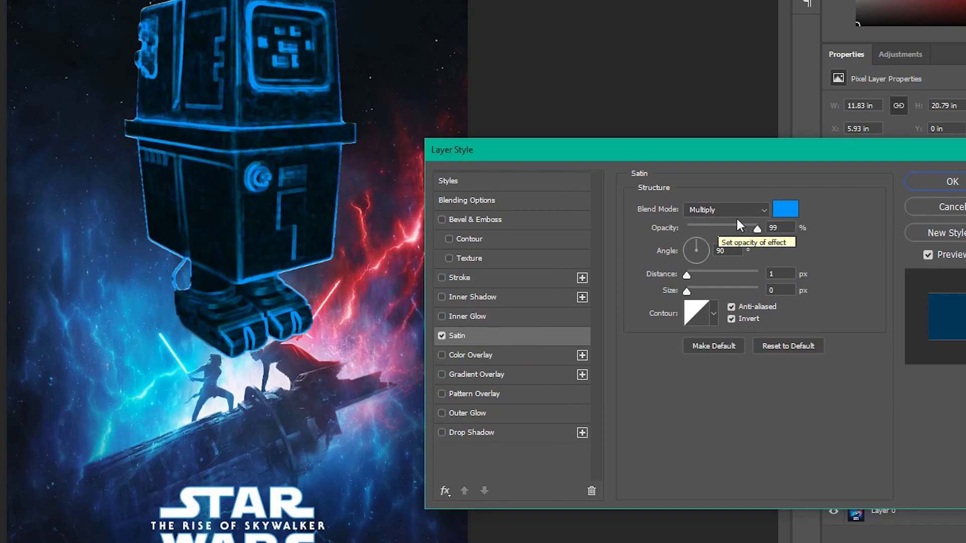
left_click(788, 210)
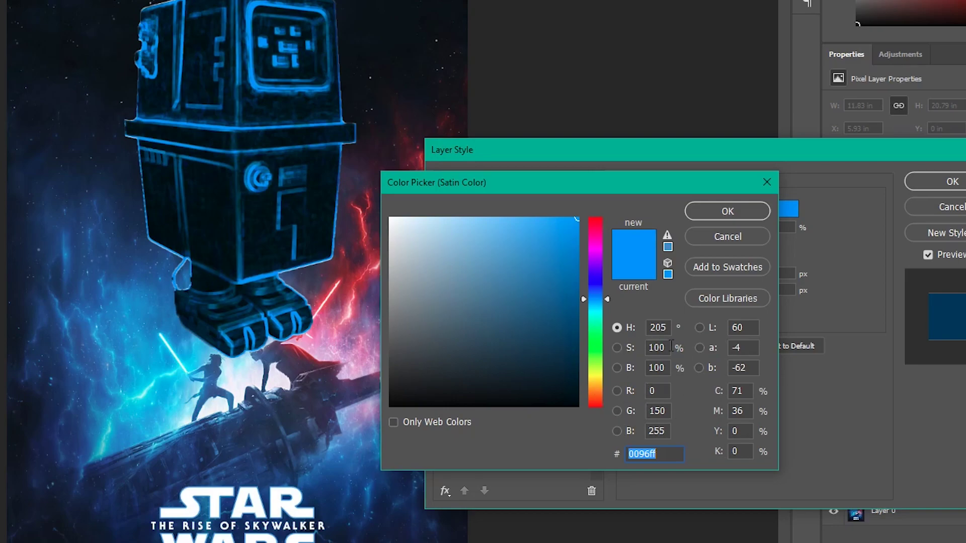
left_click(724, 212)
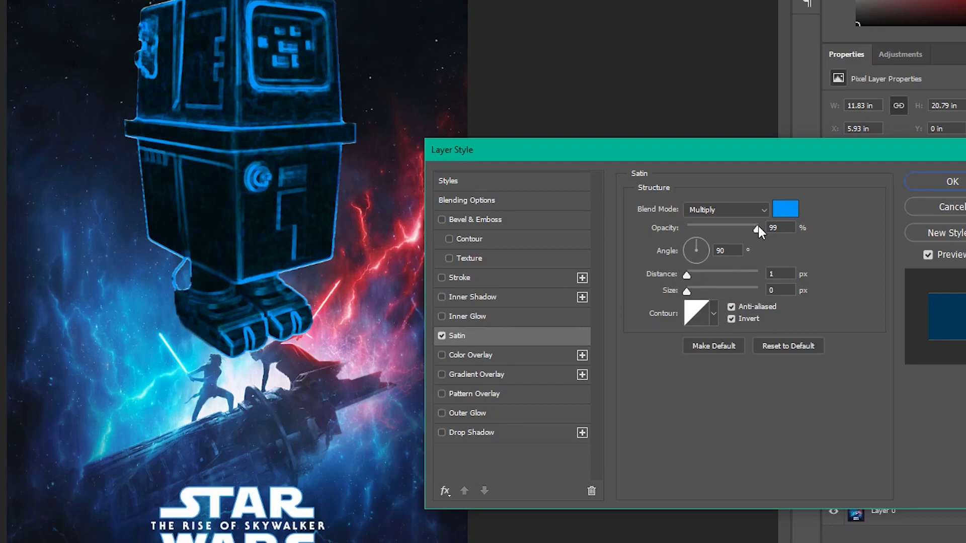
left_click_drag(757, 230, 743, 244)
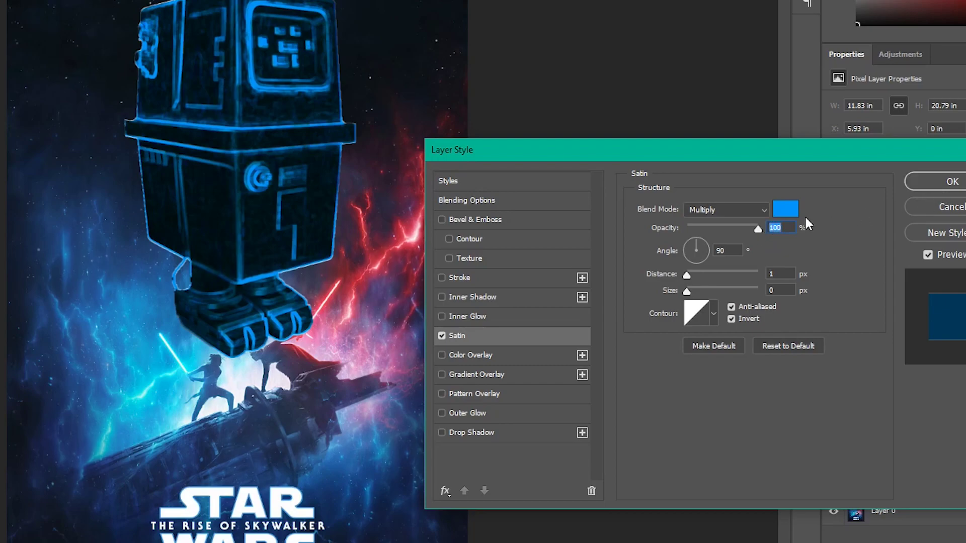
mouse_move(760, 232)
left_mouse_down()
mouse_move(729, 234)
mouse_move(754, 233)
left_mouse_up()
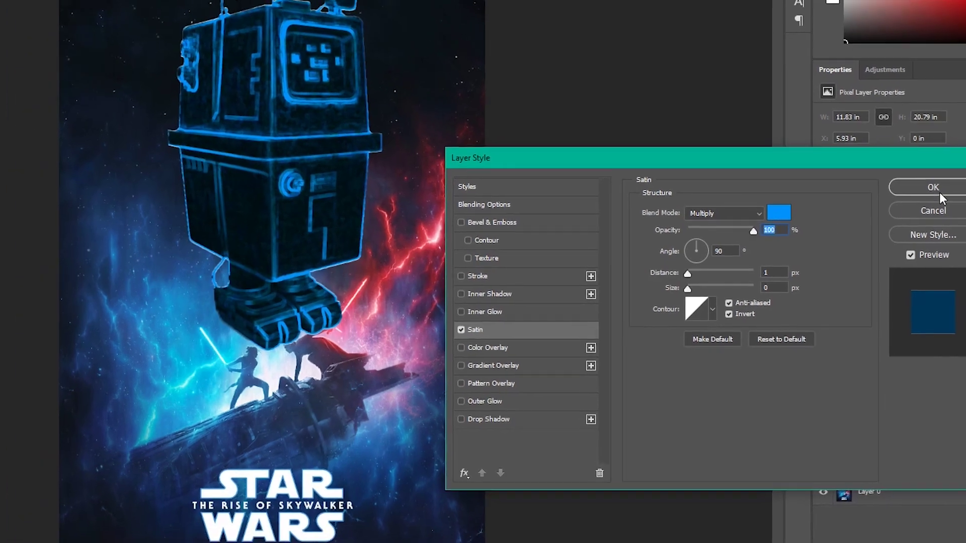
left_click(939, 193)
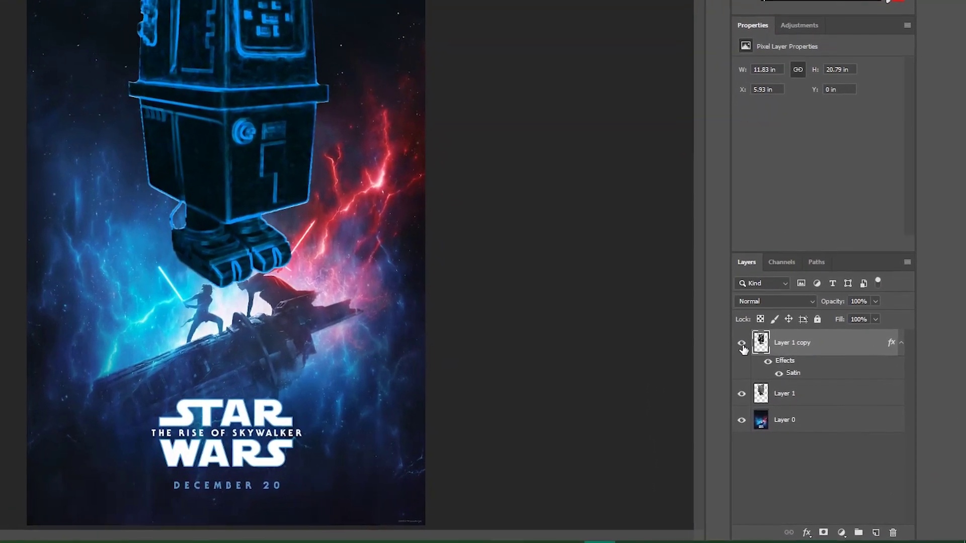
- Hide Layer 1 copy and give Layer 1 the blue Multiply Satin effect at 100%
left_click(788, 371)
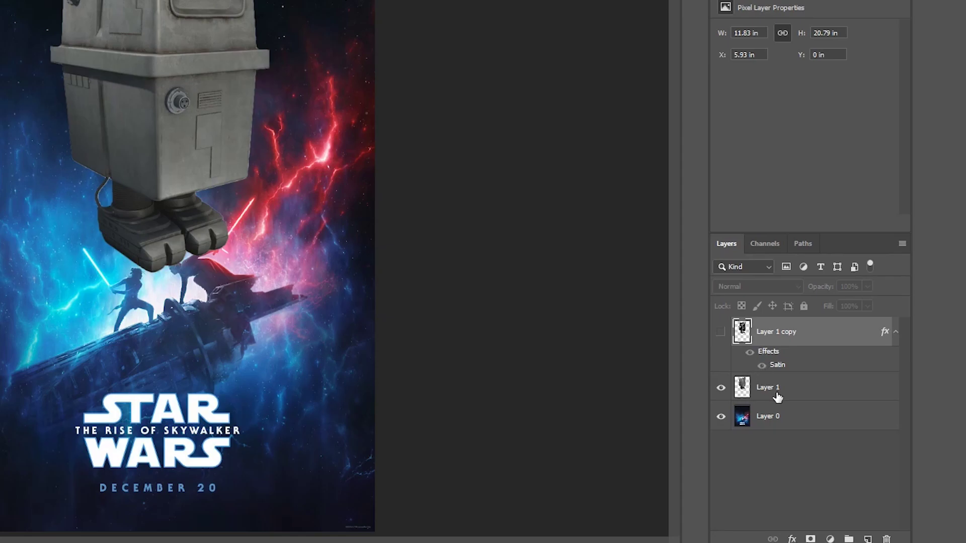
left_click(781, 398)
right_click(777, 396)
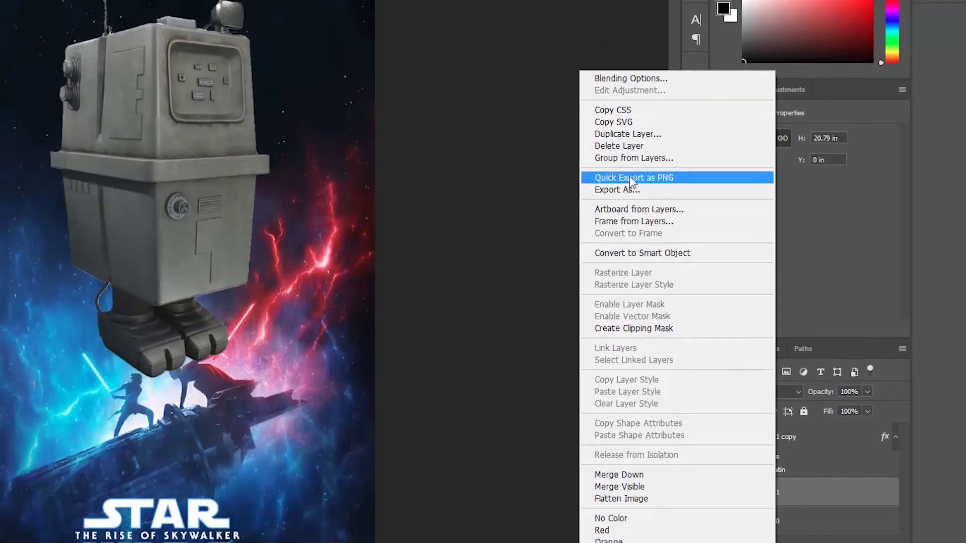
left_click(658, 79)
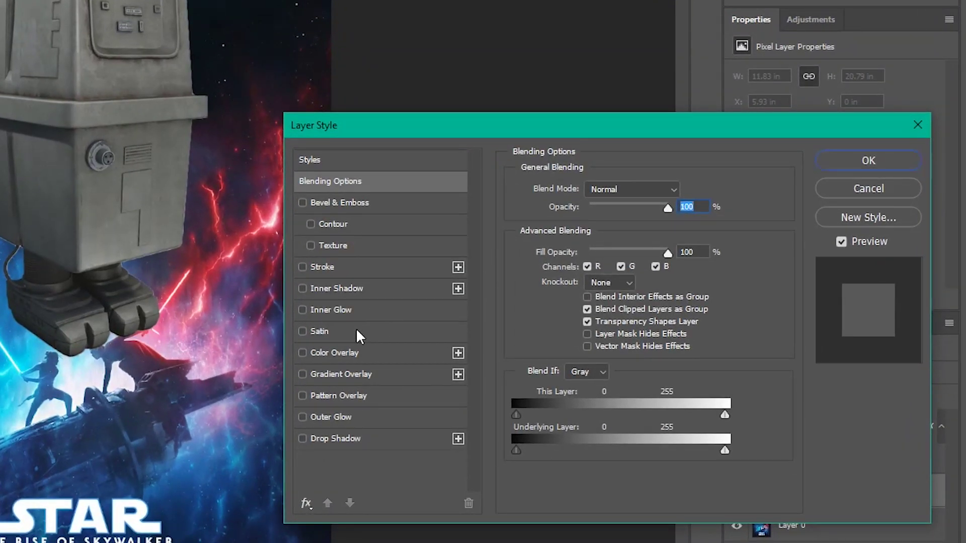
left_click(337, 331)
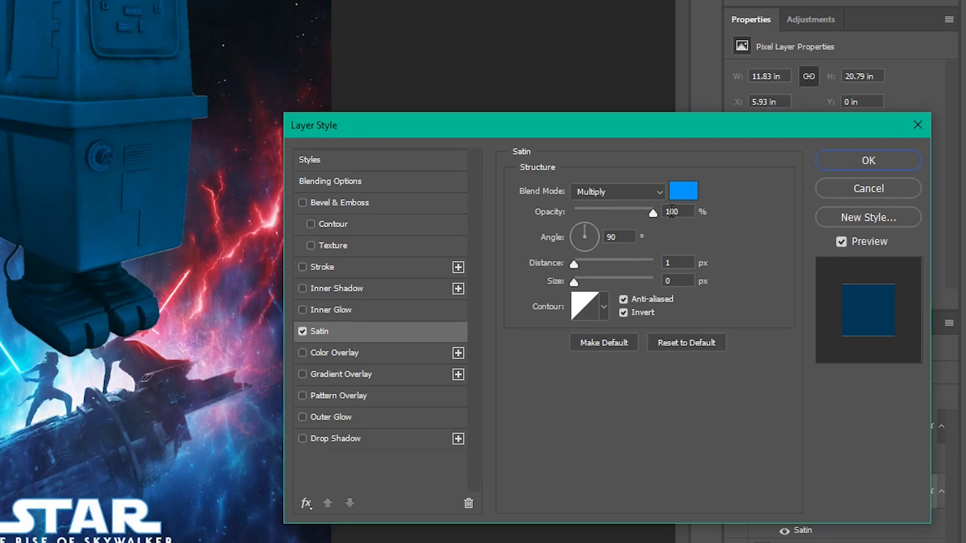
left_click(862, 159)
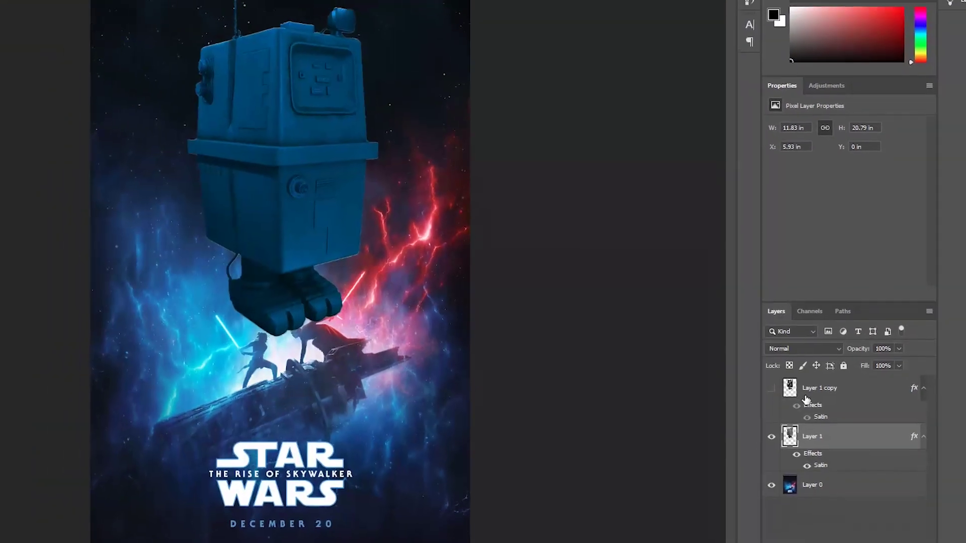
left_click(805, 398)
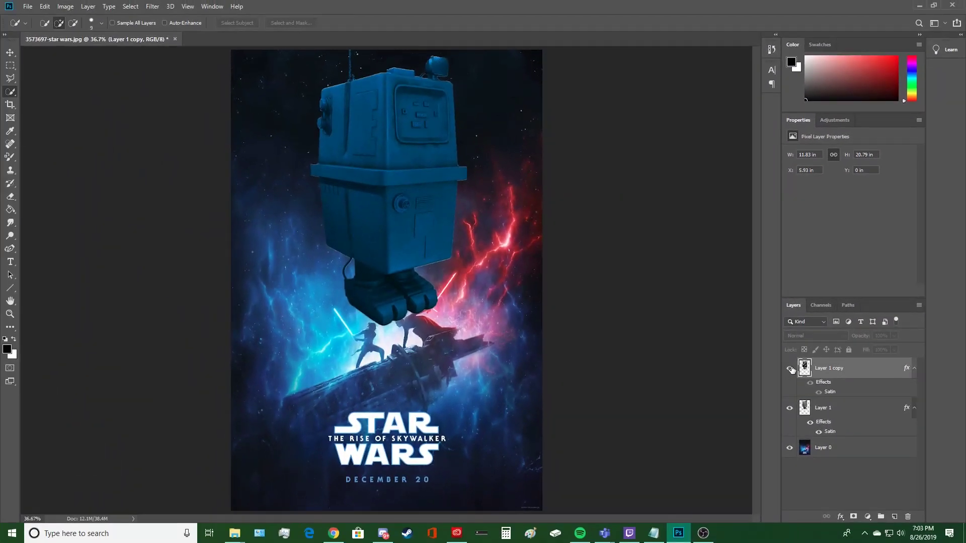
- Make Layer 1 copy visible again and set its opacity to 52%
left_click(789, 368)
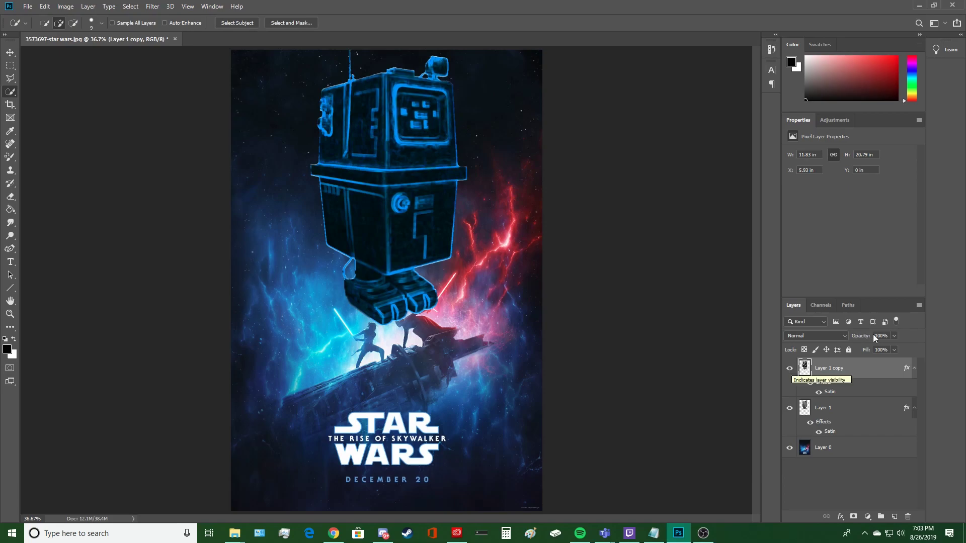
left_click(895, 337)
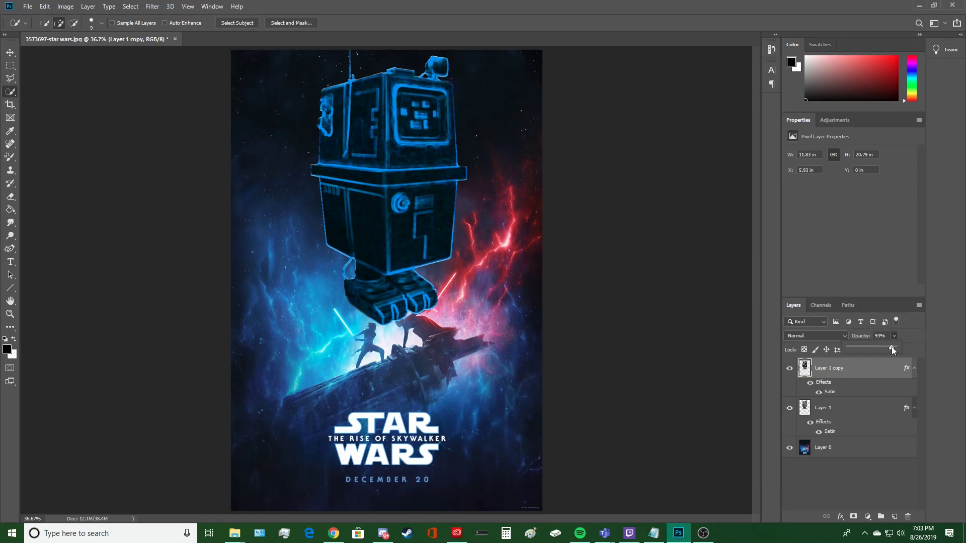
left_click_drag(874, 349, 873, 349)
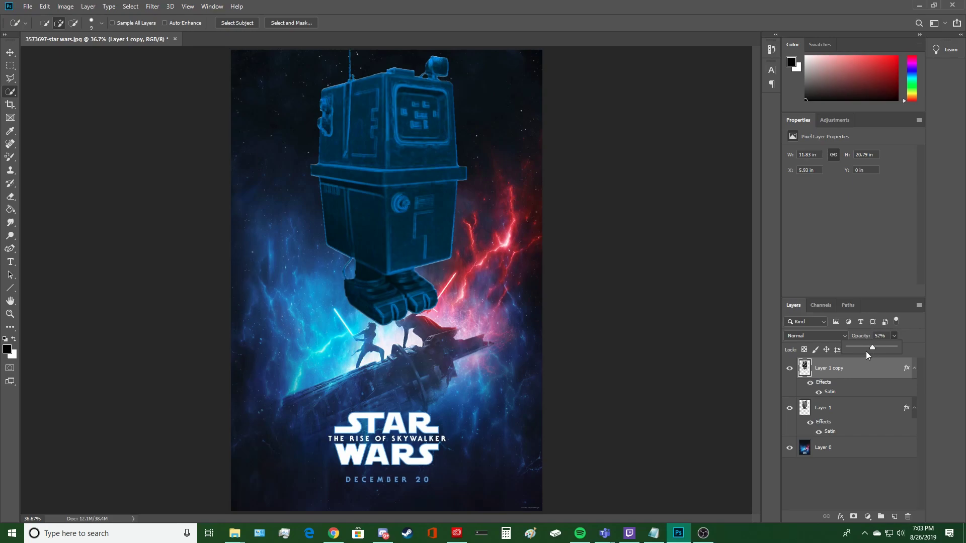
left_click(913, 332)
- Select the Eraser with a Soft Round brush at 125 px and 57% opacity
left_click(11, 198)
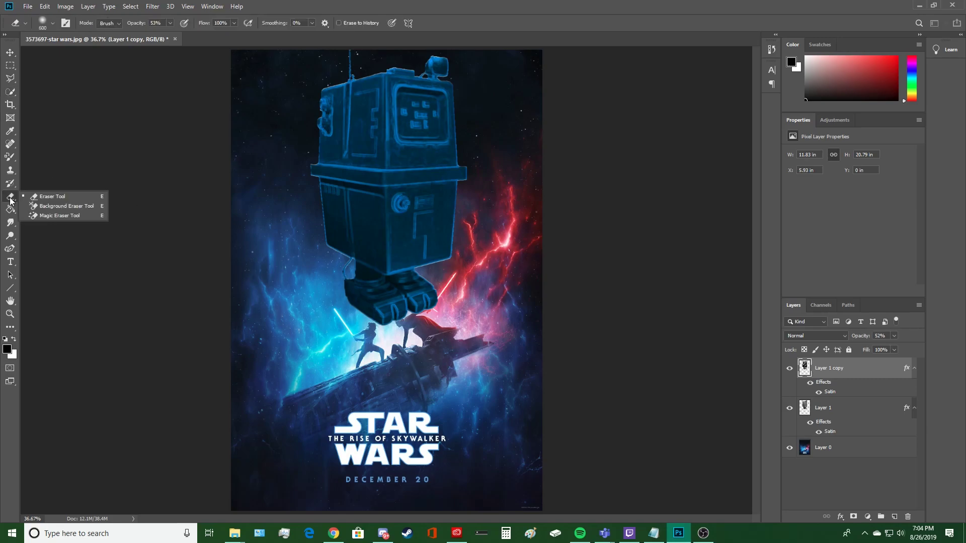
left_click(50, 197)
left_click(44, 25)
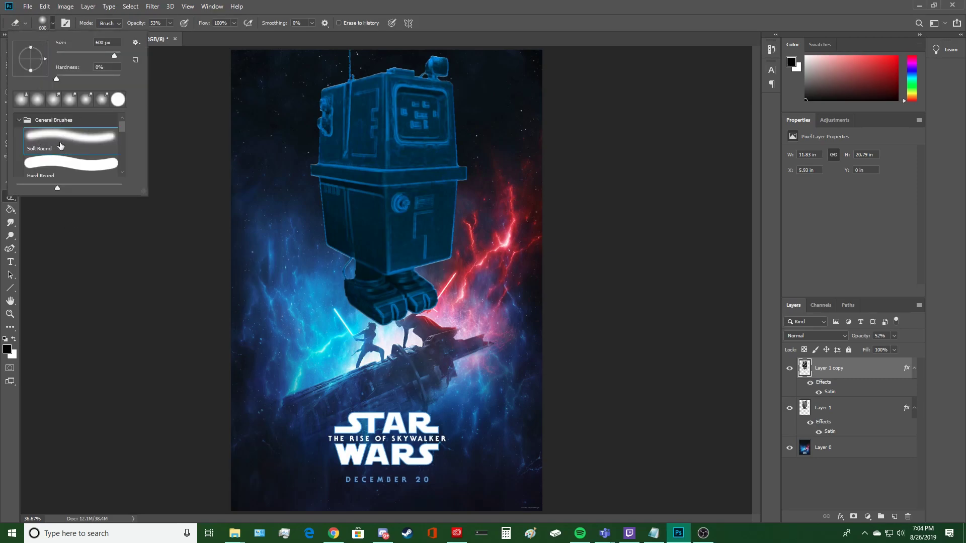
left_click(158, 252)
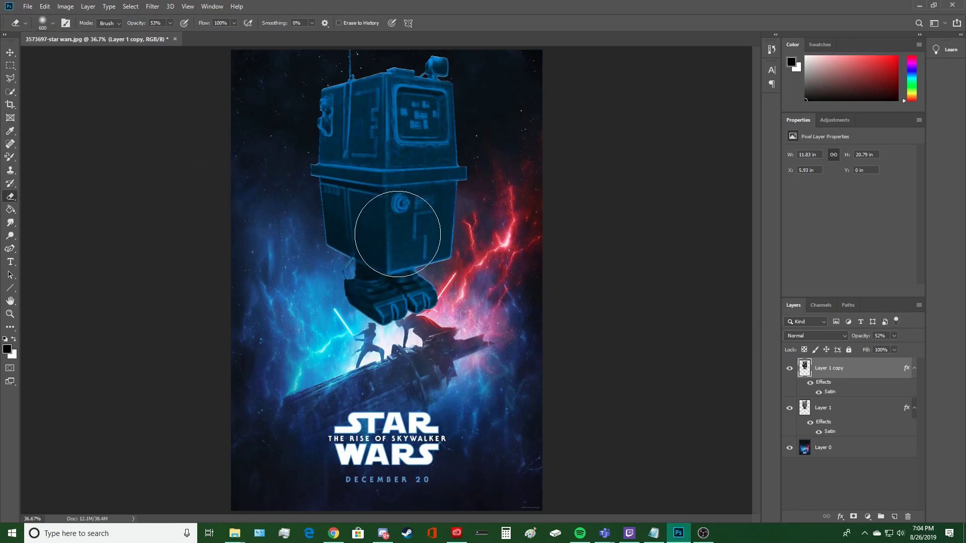
key("bracketleft")
key("bracketleft")
key("bracketleft")
key("bracketleft")
key("bracketleft")
key("bracketleft")
key("bracketleft")
key("bracketleft")
key("bracketright")
key("bracketleft")
key("bracketright")
key("bracketright")
key("bracketright")
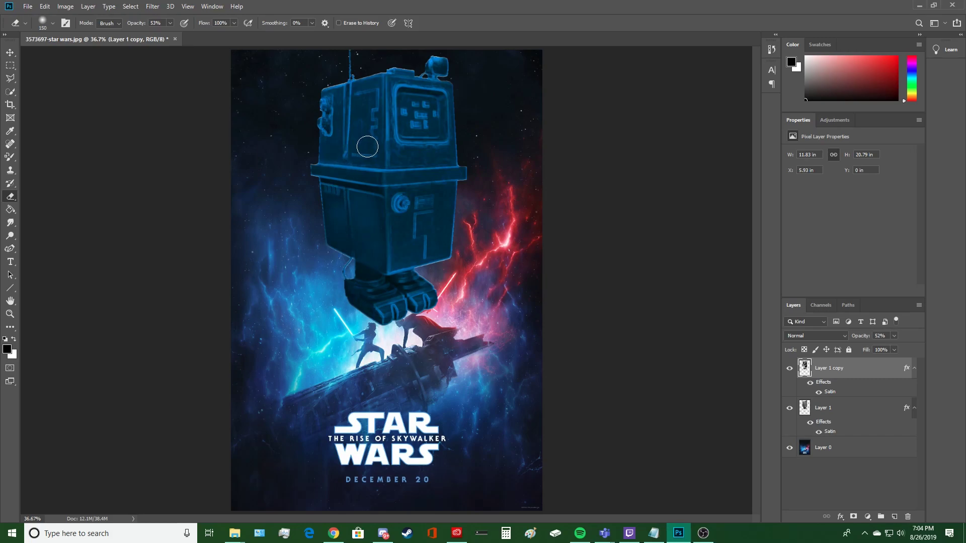
key("bracketleft")
key("bracketleft")
key("bracketright")
key("bracketright")
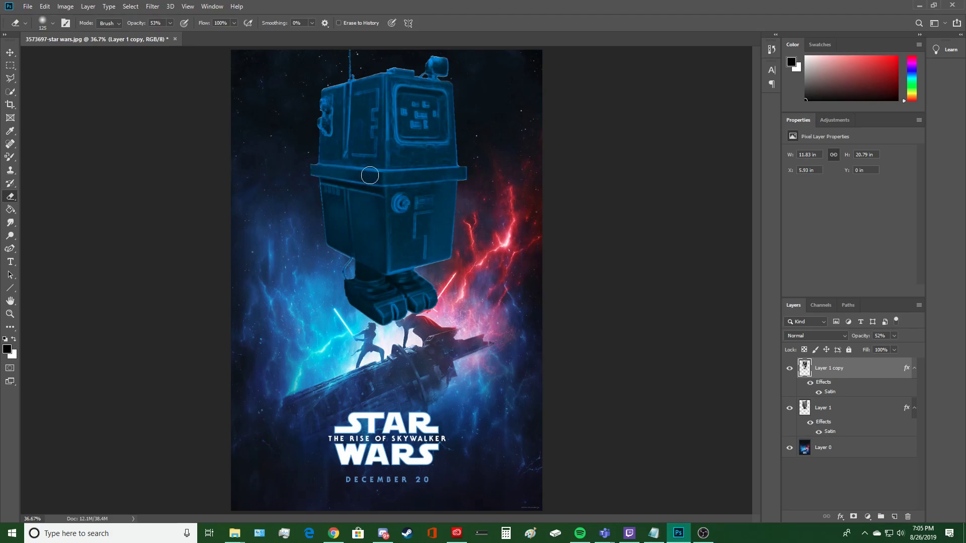
- Select Layer 1 and settle its opacity at about 54%
left_click(823, 411)
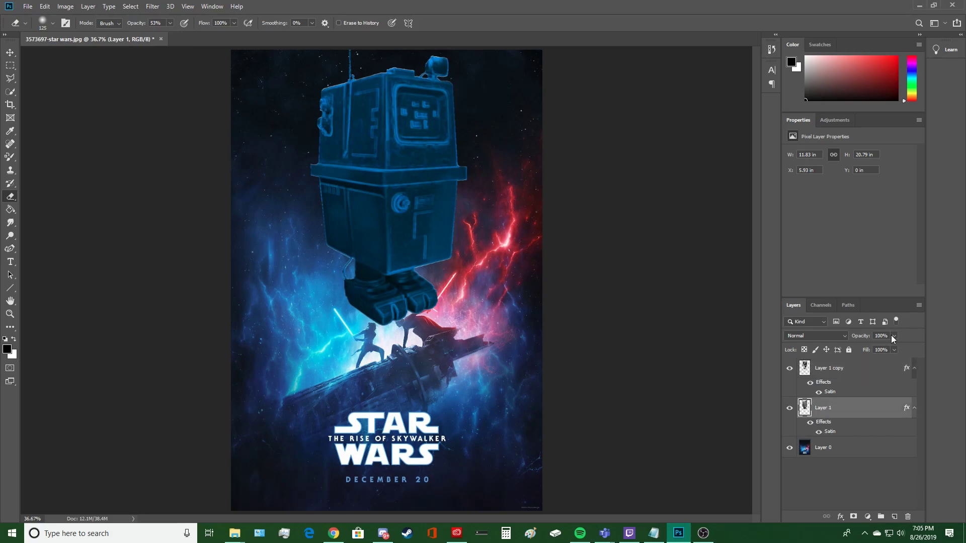
left_click(893, 336)
left_click_drag(882, 348, 875, 351)
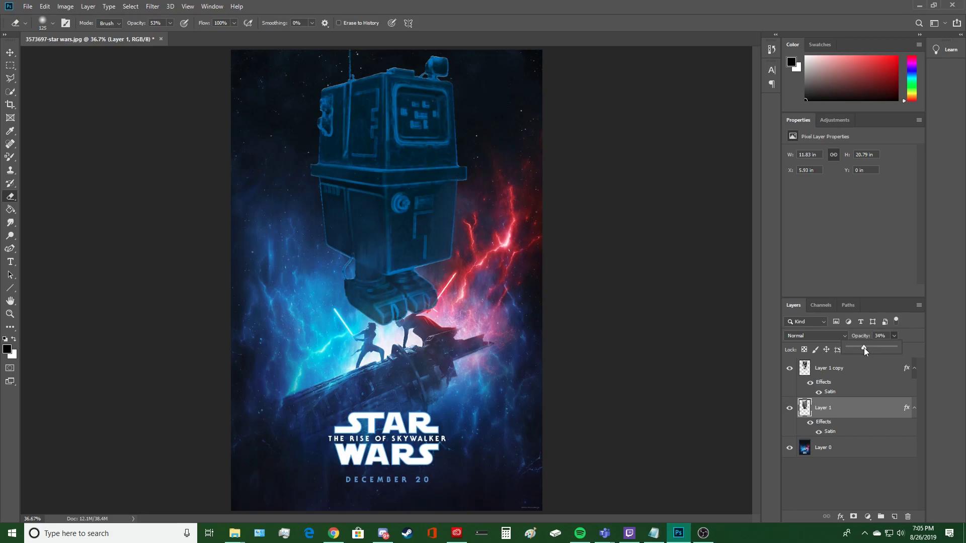
left_click_drag(867, 349, 863, 351)
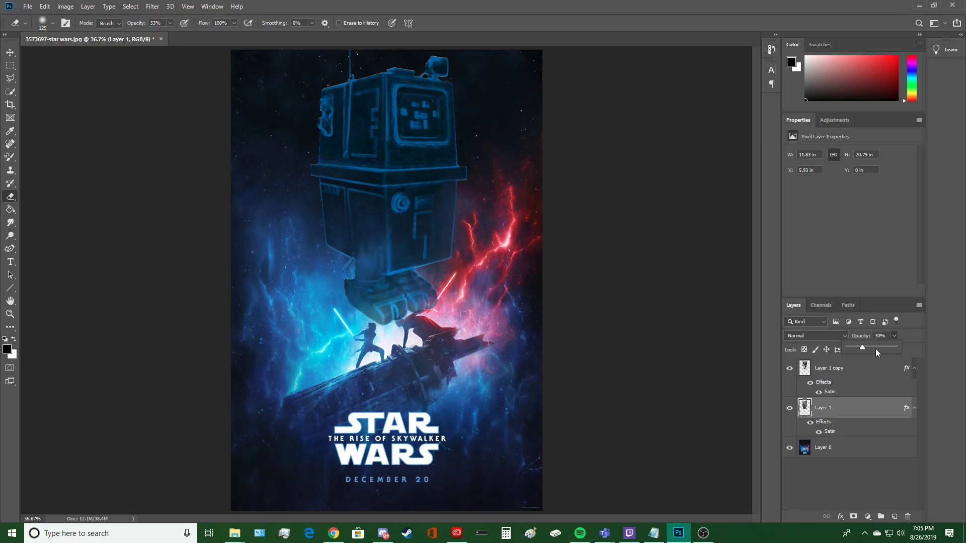
left_click_drag(860, 348, 858, 349)
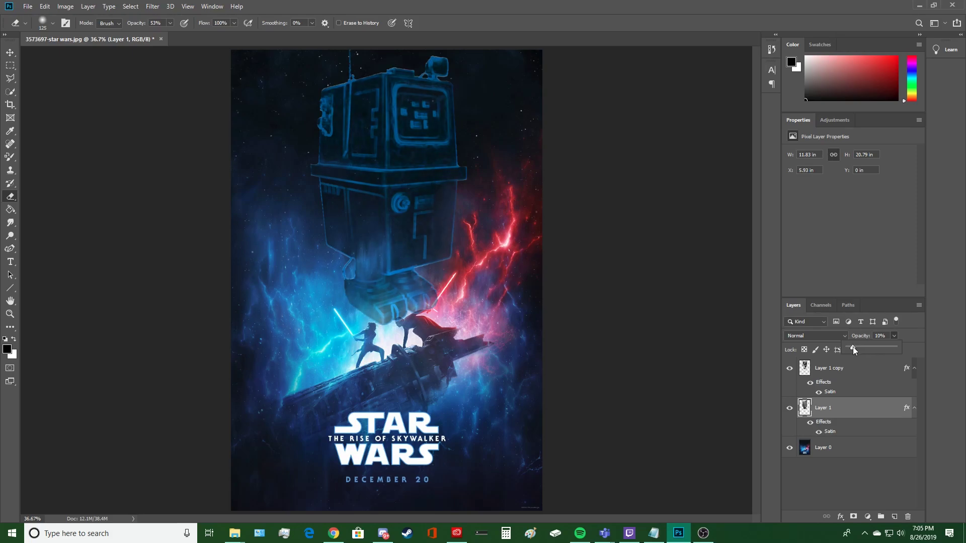
left_click_drag(863, 351, 867, 351)
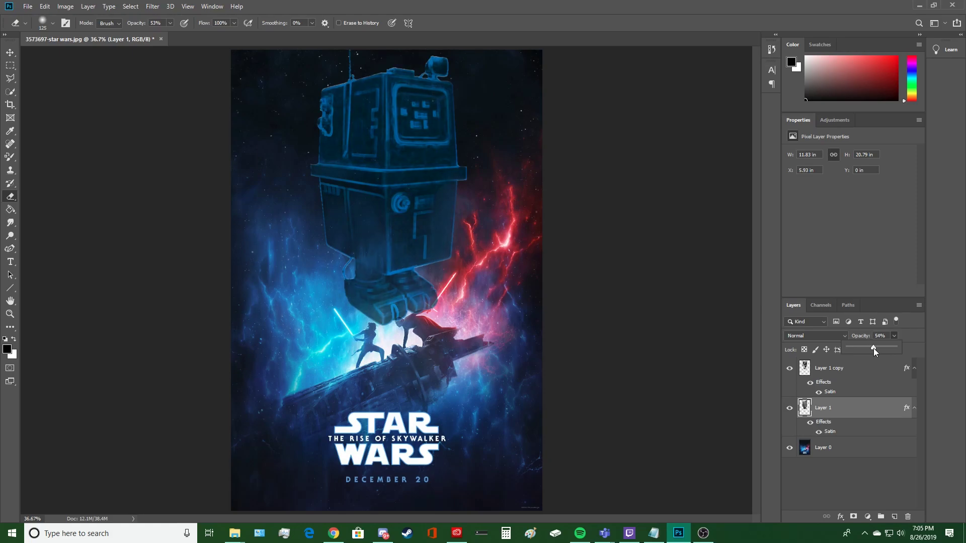
left_click(865, 477)
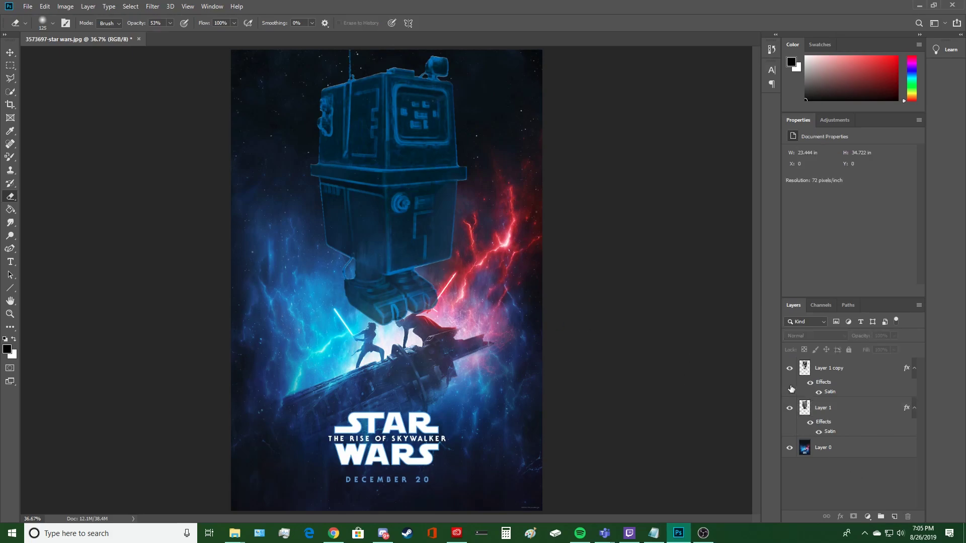
left_click(829, 414)
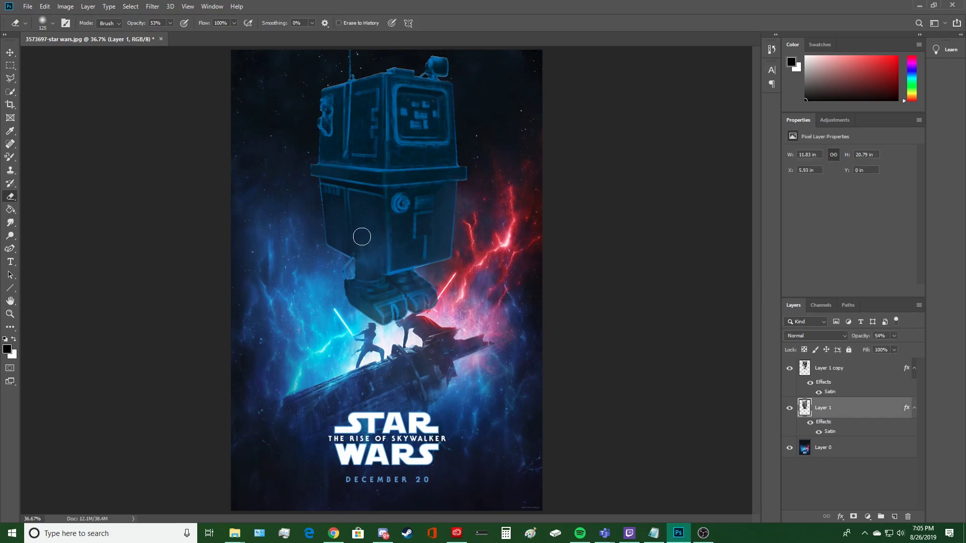
- With a 250 px eraser at 100% opacity, erase the droid's lower-left body on Layer 1 and Layer 1 copy
key("bracketright")
key("bracketright")
key("bracketright")
key("bracketright")
mouse_move(364, 230)
left_mouse_down()
mouse_move(334, 220)
mouse_move(333, 243)
mouse_move(319, 227)
mouse_move(324, 238)
mouse_move(318, 209)
mouse_move(326, 239)
mouse_move(313, 181)
mouse_move(326, 119)
mouse_move(329, 163)
mouse_move(324, 88)
mouse_move(316, 159)
mouse_move(308, 138)
mouse_move(311, 167)
mouse_move(321, 101)
mouse_move(316, 276)
mouse_move(304, 154)
mouse_move(328, 273)
mouse_move(365, 333)
mouse_move(332, 286)
mouse_move(361, 325)
mouse_move(343, 277)
mouse_move(364, 330)
mouse_move(302, 194)
mouse_move(330, 294)
mouse_move(307, 189)
mouse_move(310, 281)
mouse_move(332, 340)
mouse_move(320, 279)
mouse_move(331, 247)
mouse_move(315, 109)
mouse_move(329, 251)
mouse_move(332, 235)
mouse_move(343, 279)
mouse_move(378, 331)
mouse_move(468, 314)
mouse_move(465, 192)
mouse_move(449, 273)
mouse_move(462, 161)
mouse_move(449, 275)
mouse_move(448, 225)
mouse_move(417, 276)
mouse_move(465, 192)
mouse_move(441, 254)
mouse_move(473, 86)
mouse_move(441, 55)
mouse_move(448, 70)
mouse_move(431, 57)
mouse_move(444, 56)
mouse_move(378, 59)
left_mouse_up()
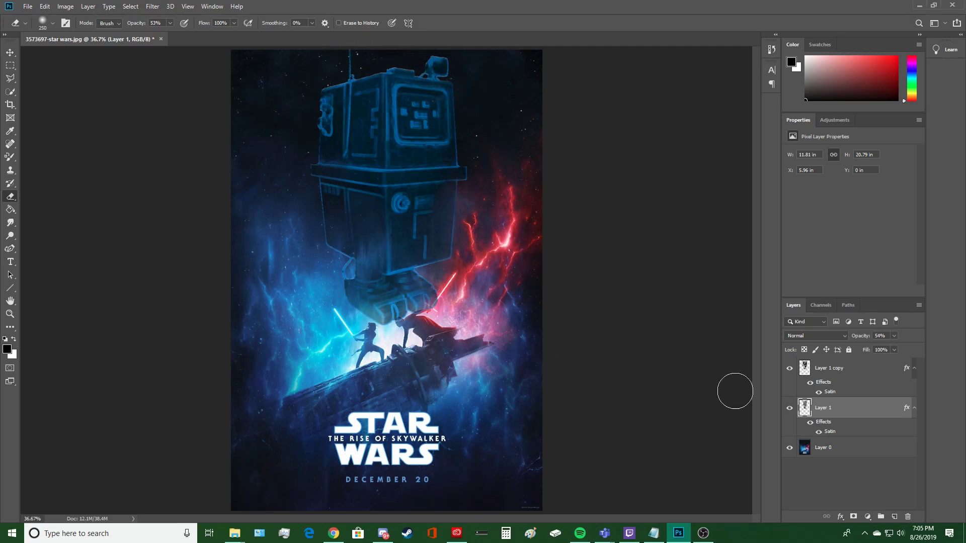
left_click(834, 369)
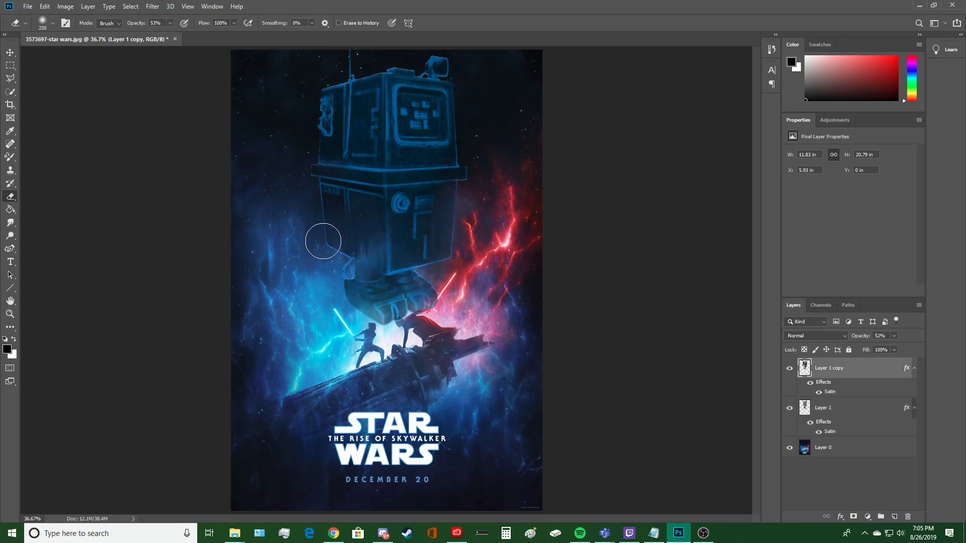
mouse_move(309, 255)
left_mouse_down()
mouse_move(314, 188)
mouse_move(321, 251)
mouse_move(303, 177)
mouse_move(317, 244)
mouse_move(302, 201)
mouse_move(315, 136)
mouse_move(319, 153)
mouse_move(308, 130)
mouse_move(317, 151)
mouse_move(307, 156)
mouse_move(294, 130)
mouse_move(309, 166)
mouse_move(292, 129)
mouse_move(310, 151)
mouse_move(300, 140)
mouse_move(312, 147)
mouse_move(306, 129)
mouse_move(318, 165)
mouse_move(305, 125)
mouse_move(307, 164)
mouse_move(287, 136)
mouse_move(319, 236)
mouse_move(323, 279)
mouse_move(314, 270)
mouse_move(307, 325)
mouse_move(352, 312)
mouse_move(322, 273)
mouse_move(340, 311)
mouse_move(308, 270)
mouse_move(340, 310)
mouse_move(333, 276)
mouse_move(347, 304)
mouse_move(325, 268)
mouse_move(346, 312)
left_mouse_up()
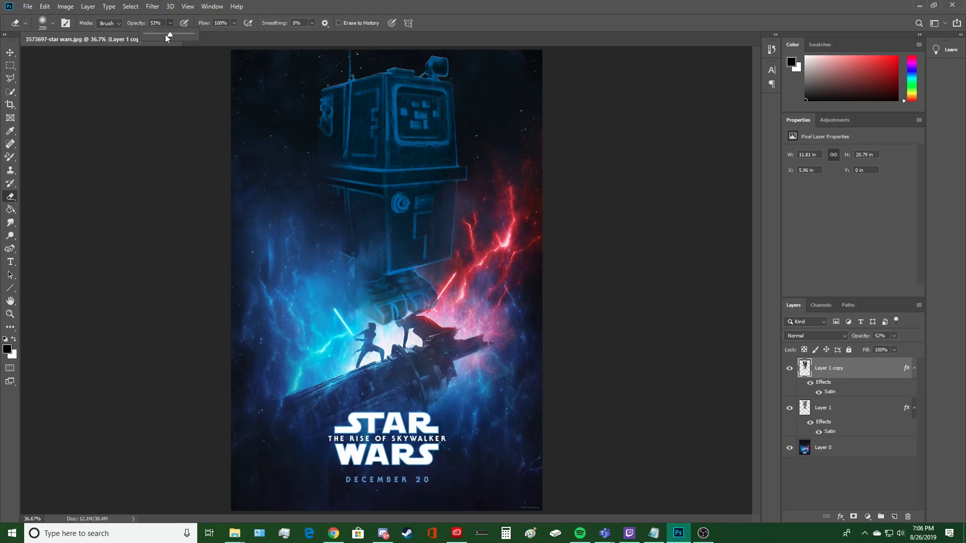
left_click_drag(179, 34, 194, 34)
left_click_drag(382, 324, 338, 325)
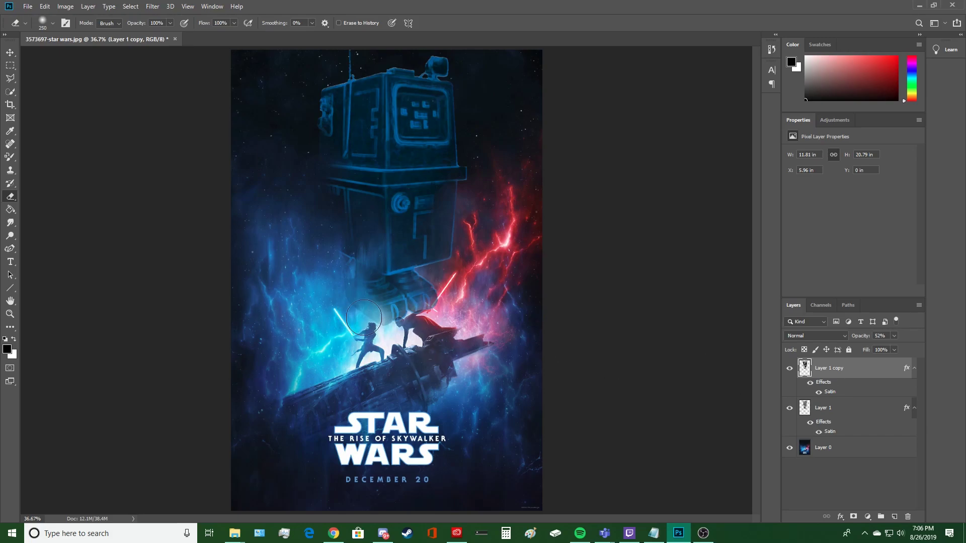
- Erase the droid's base above the duelling figures on both Layer 1 copy and Layer 1
mouse_move(355, 322)
left_mouse_down()
mouse_move(446, 306)
mouse_move(365, 318)
mouse_move(447, 305)
mouse_move(451, 295)
mouse_move(398, 307)
mouse_move(467, 301)
mouse_move(457, 314)
mouse_move(471, 319)
mouse_move(332, 332)
mouse_move(455, 303)
mouse_move(392, 309)
mouse_move(460, 291)
mouse_move(334, 318)
mouse_move(425, 297)
mouse_move(376, 314)
mouse_move(382, 303)
mouse_move(461, 292)
mouse_move(340, 317)
mouse_move(382, 314)
left_mouse_up()
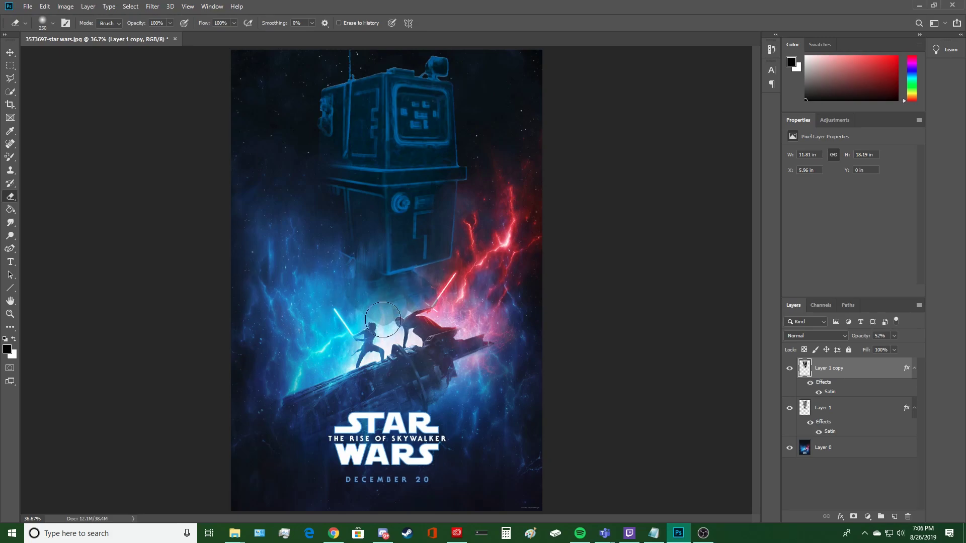
left_click(822, 408)
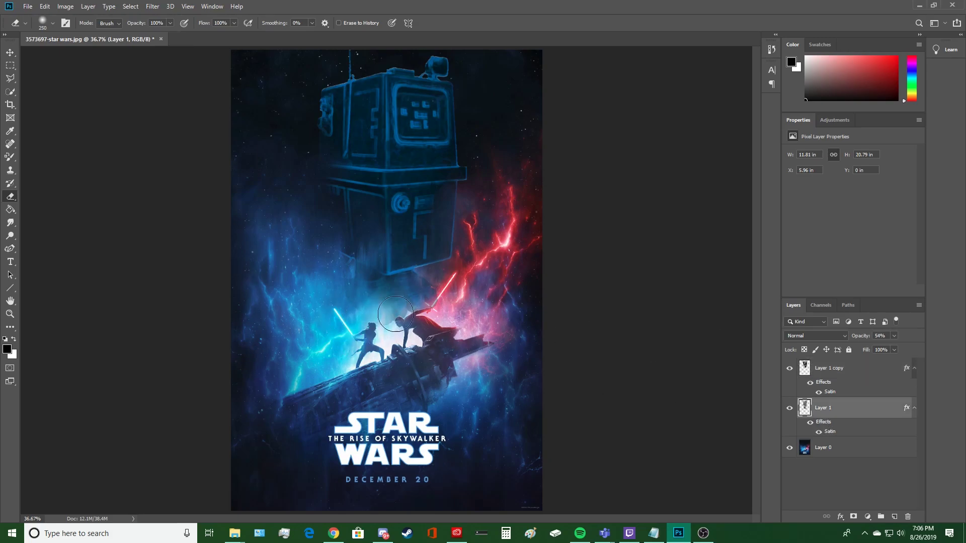
mouse_move(382, 305)
left_mouse_down()
mouse_move(442, 302)
mouse_move(257, 342)
mouse_move(553, 328)
mouse_move(314, 348)
left_mouse_up()
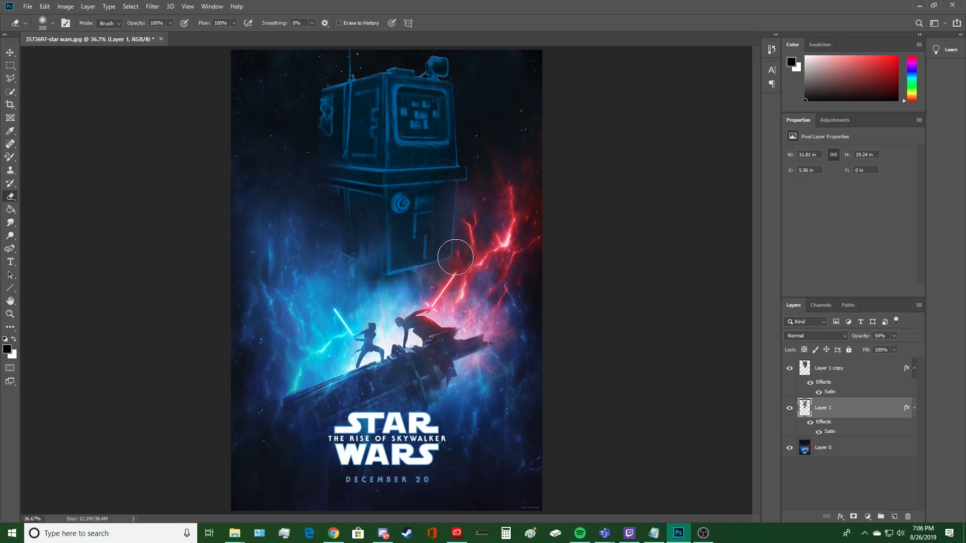
left_click(847, 382)
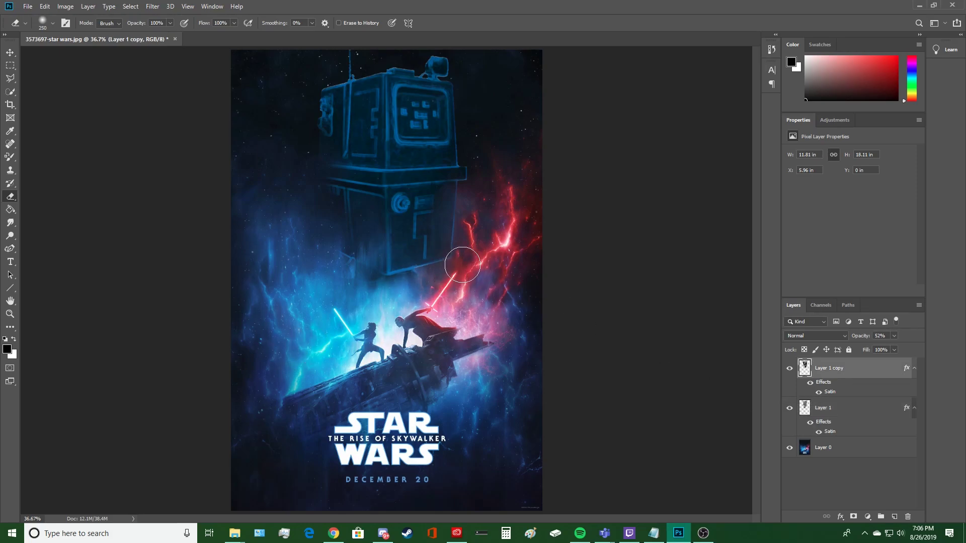